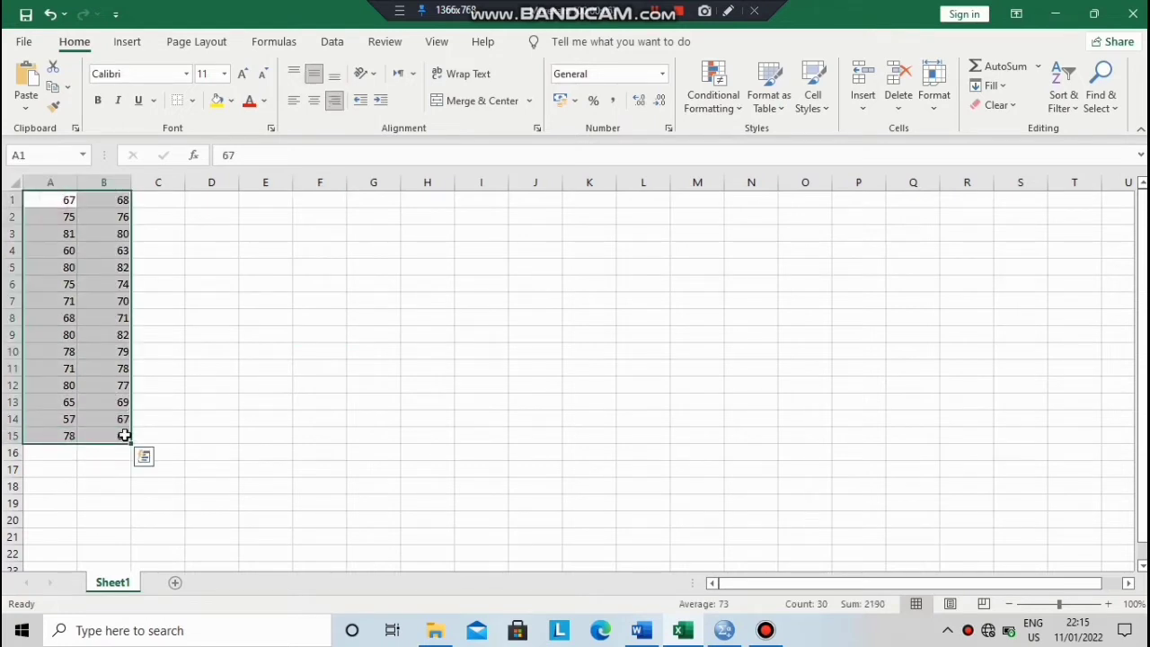
# Step: Copy the two score columns A1:B15 and paste them into the SPSS Data Editor starting at the first cell
pyautogui.hotkey('ctrl', 'c')
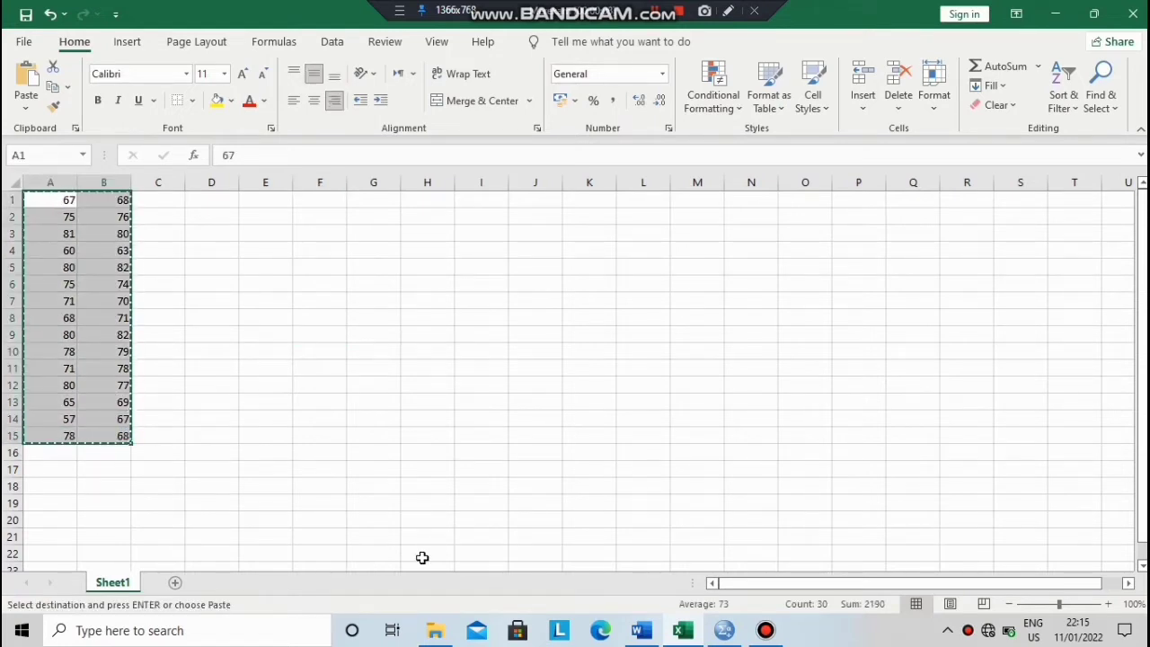
pyautogui.click(724, 630)
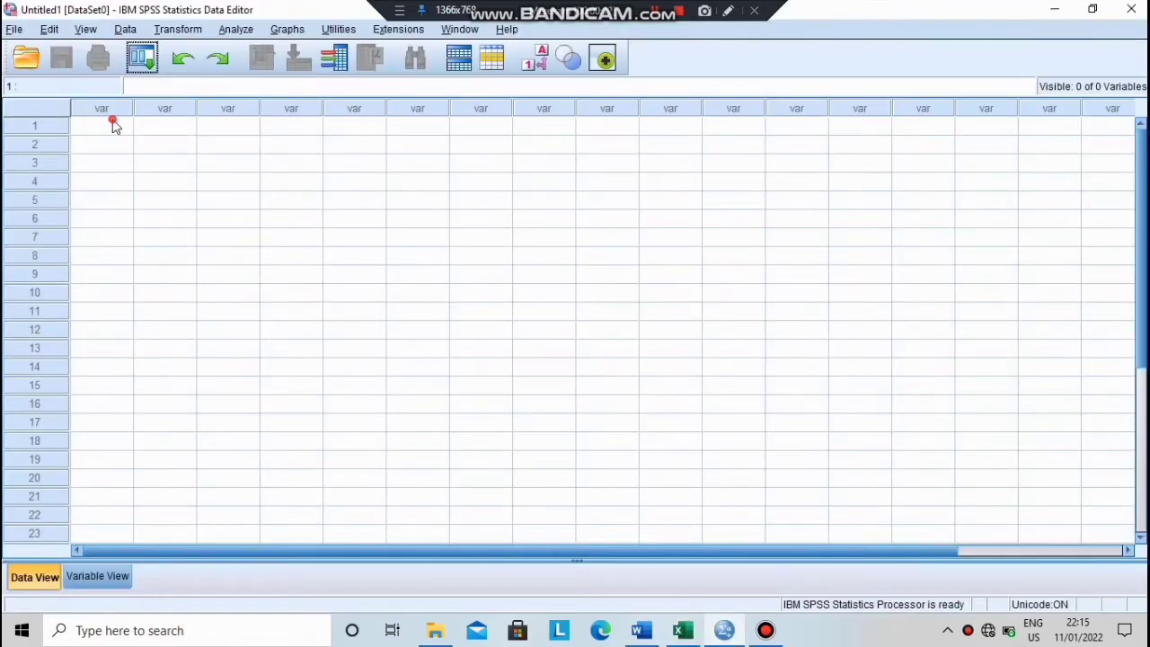
pyautogui.click(113, 125)
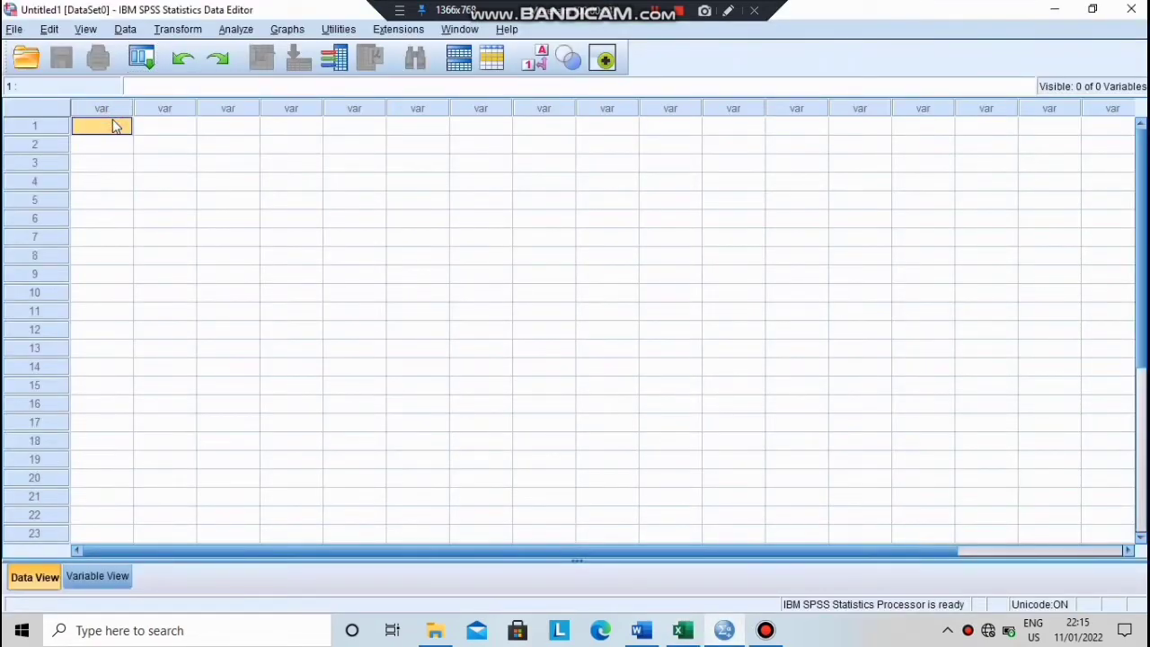
pyautogui.hotkey('ctrl', 'v')
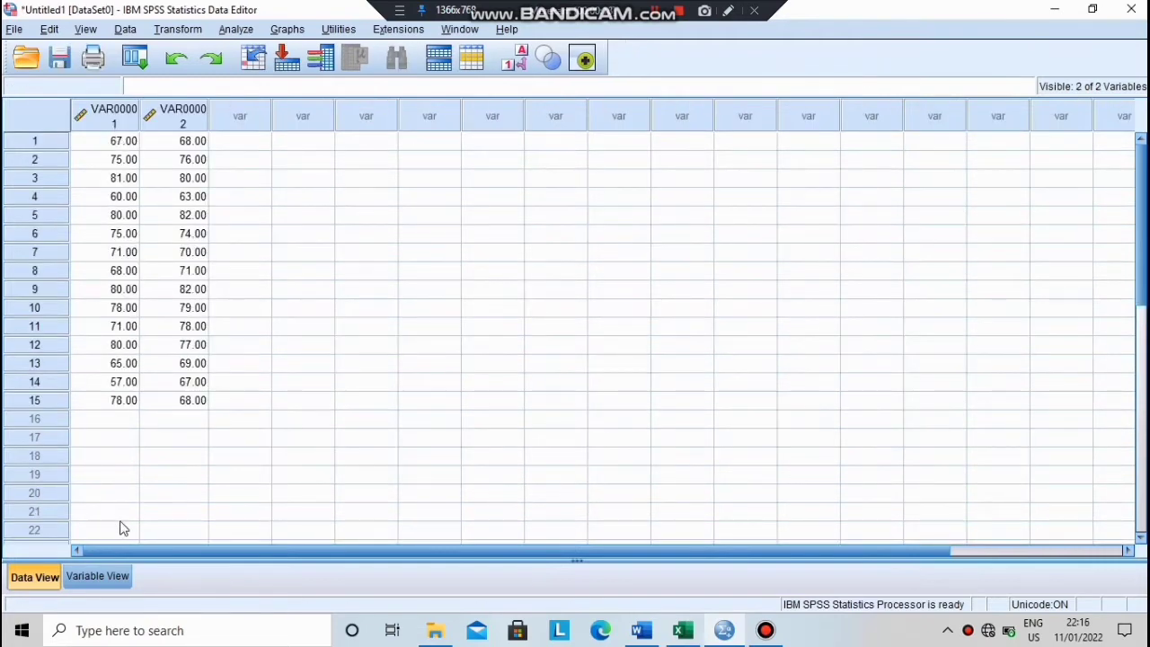
# Step: Rename the first variable as sebelum and the second variable as sesudah
pyautogui.click(110, 580)
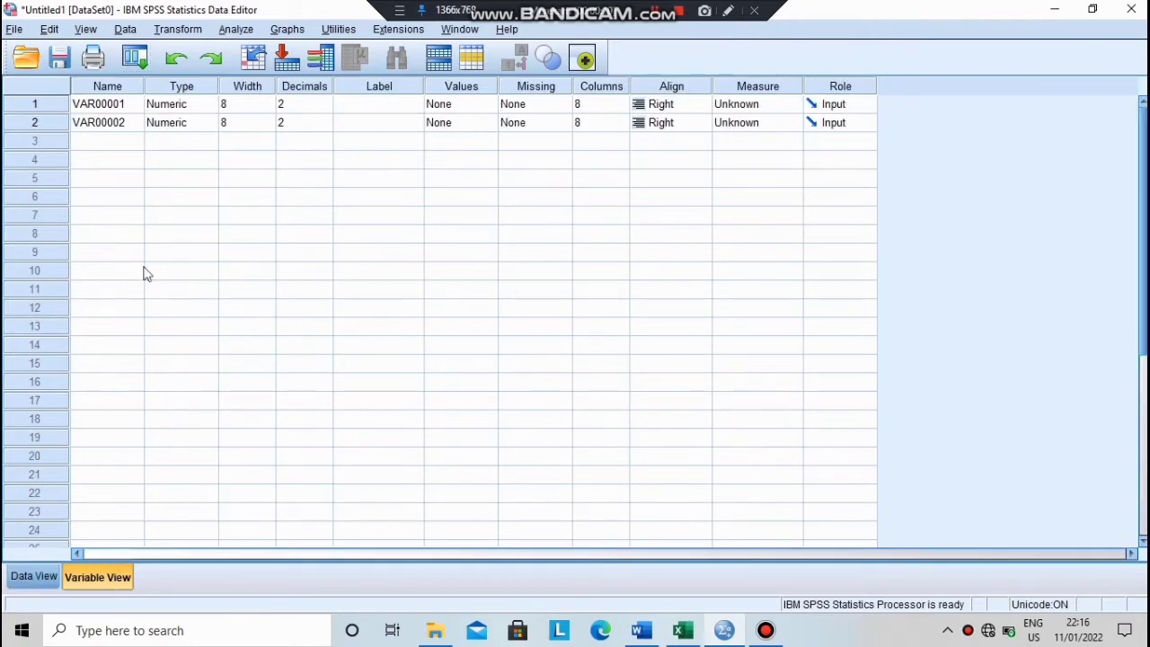
pyautogui.click(126, 107)
pyautogui.click(125, 105)
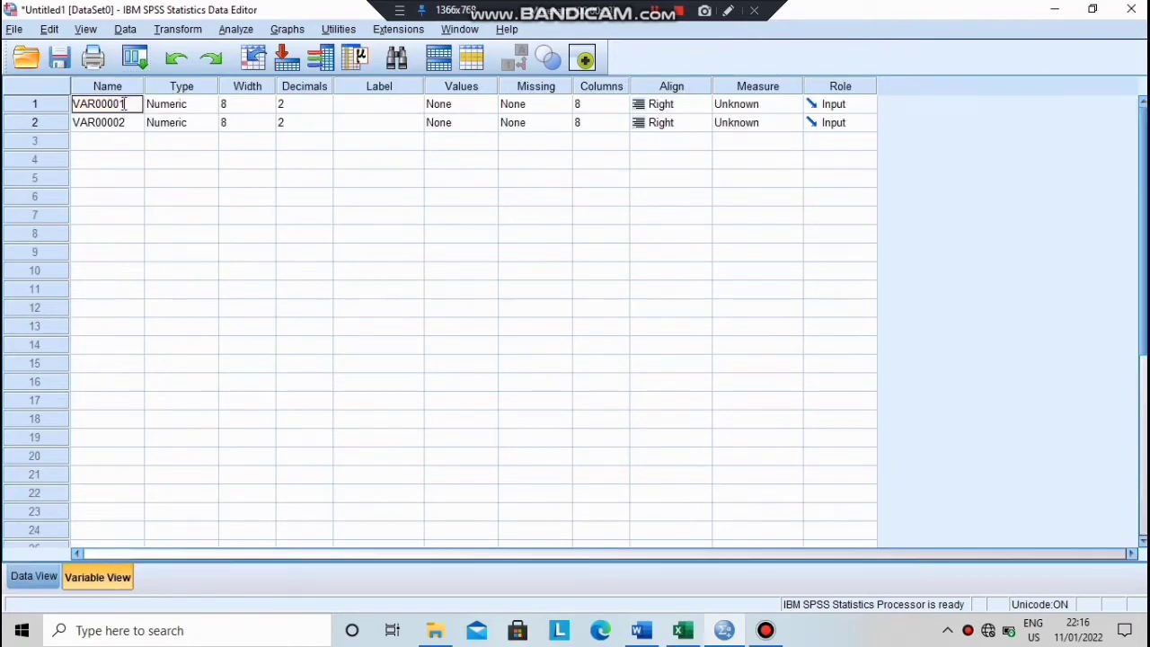
pyautogui.press('BackSpace')
pyautogui.press('BackSpace')
pyautogui.press('BackSpace')
pyautogui.press('BackSpace')
pyautogui.press('BackSpace')
pyautogui.press('BackSpace')
pyautogui.press('BackSpace')
pyautogui.write('sebelum')
pyautogui.click(130, 118)
pyautogui.press('BackSpace')
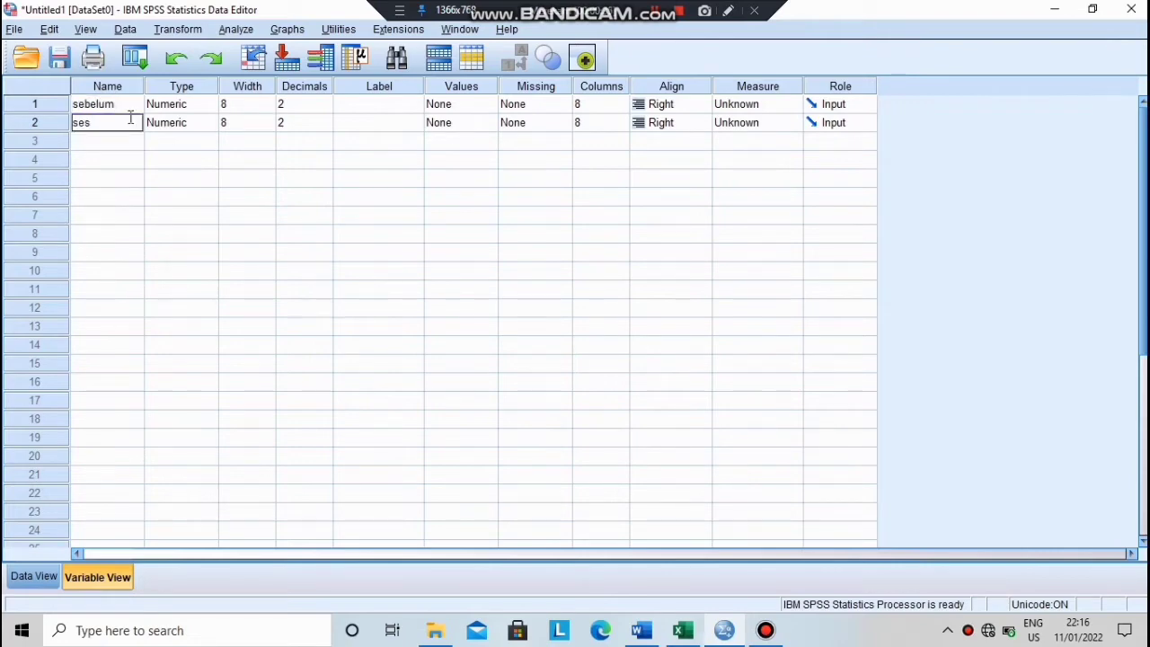
pyautogui.write('sesudah')
# Step: Set the decimals of both sebelum and sesudah to 0 and return to the data values
pyautogui.click(324, 109)
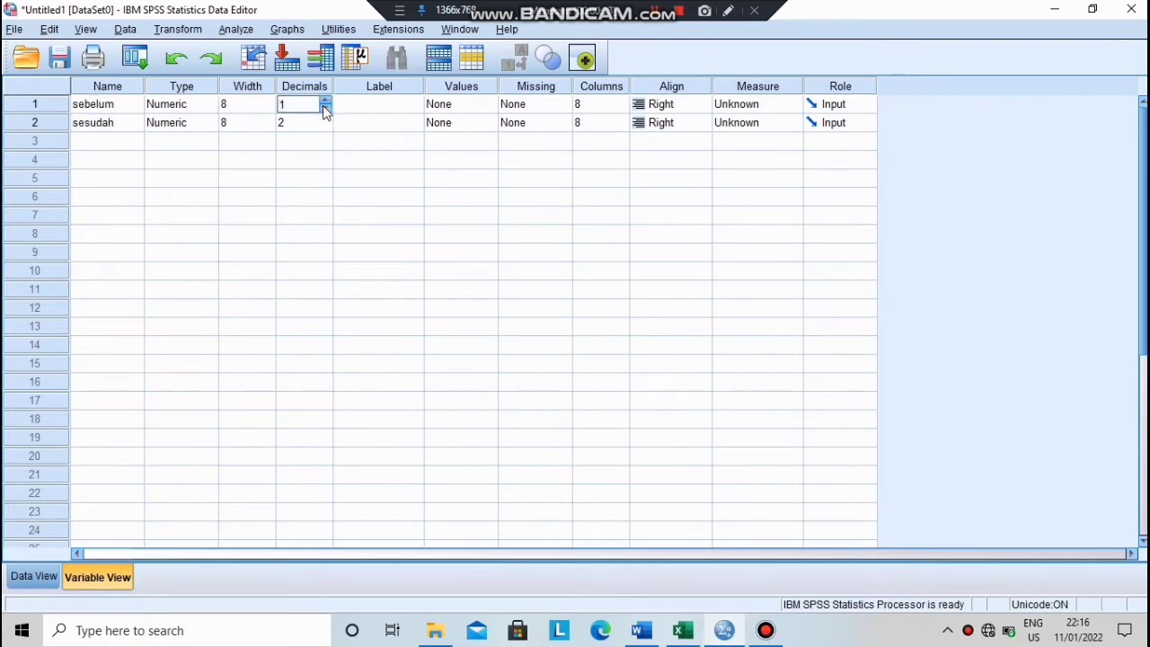
pyautogui.click(325, 110)
pyautogui.click(324, 121)
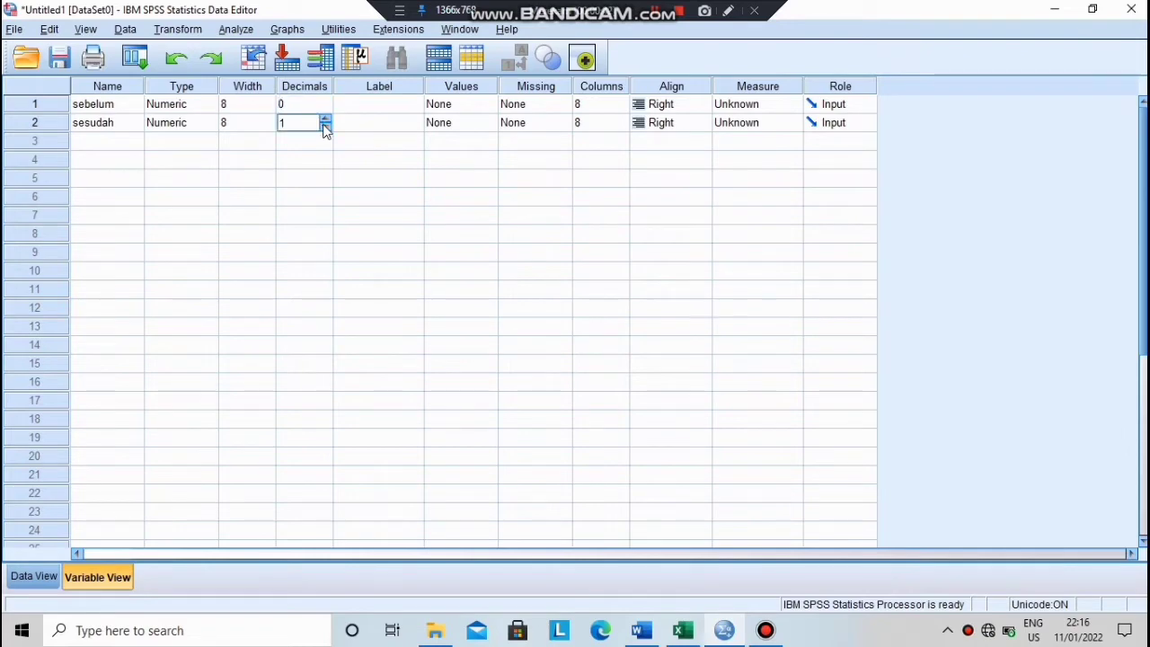
pyautogui.click(36, 578)
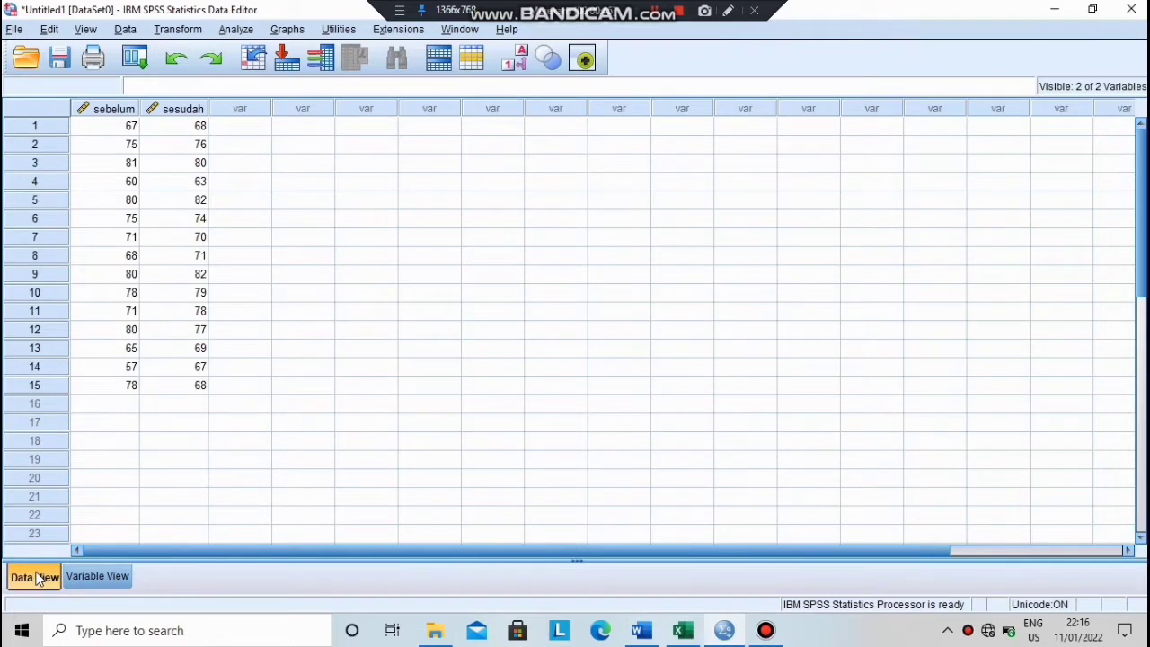
# Step: Set up a Paired-Samples T Test with sebelum as Variable1 and sesudah as Variable2 of pair 1
pyautogui.click(235, 29)
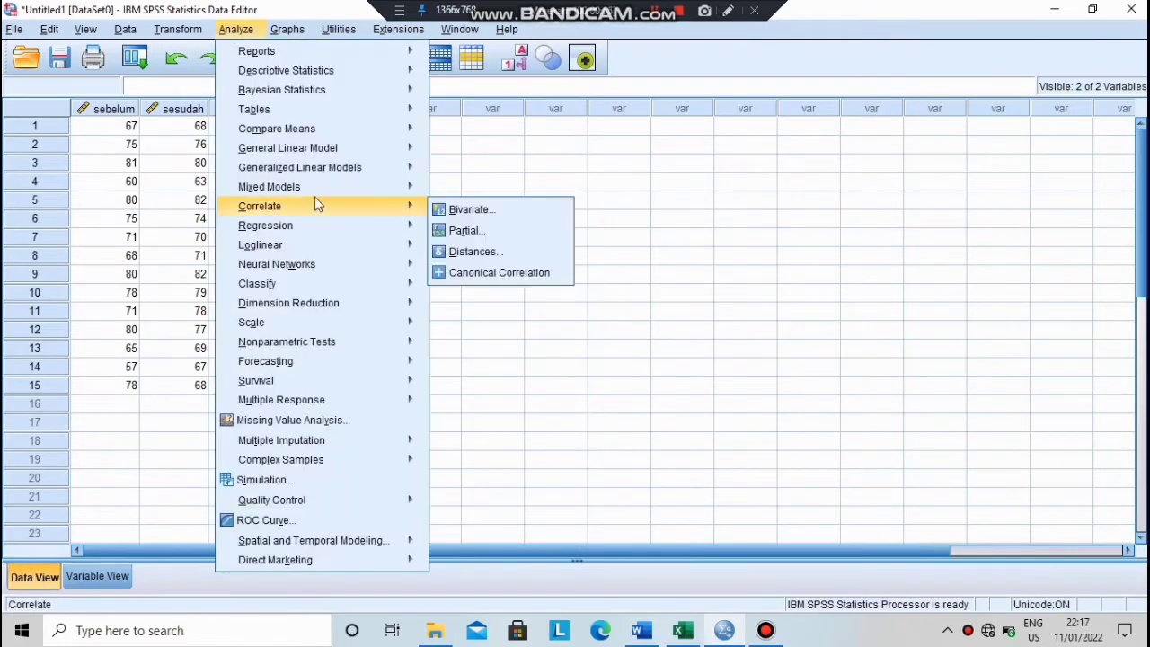
pyautogui.moveTo(346, 132)
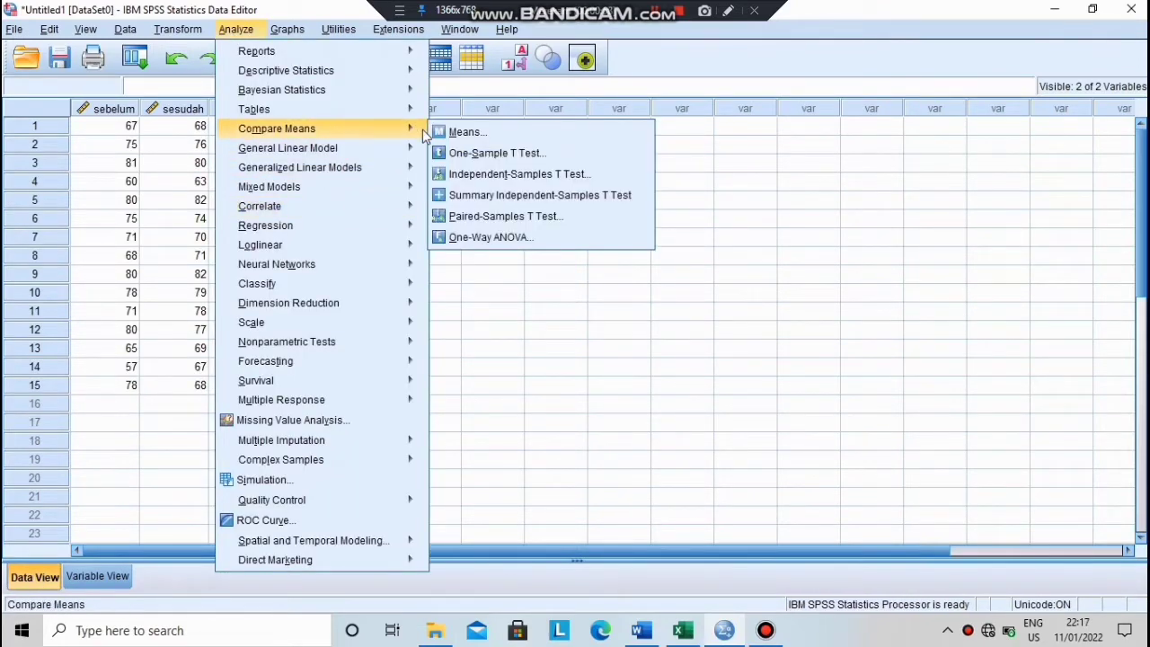
pyautogui.click(499, 219)
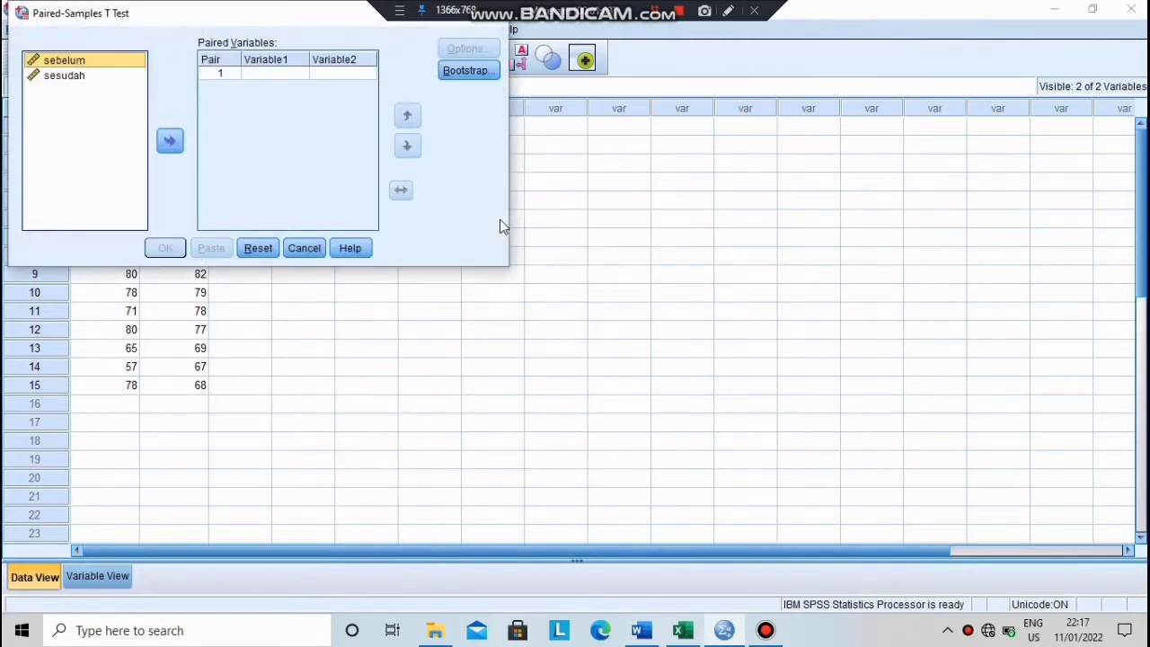
pyautogui.click(168, 142)
pyautogui.click(106, 79)
pyautogui.click(171, 143)
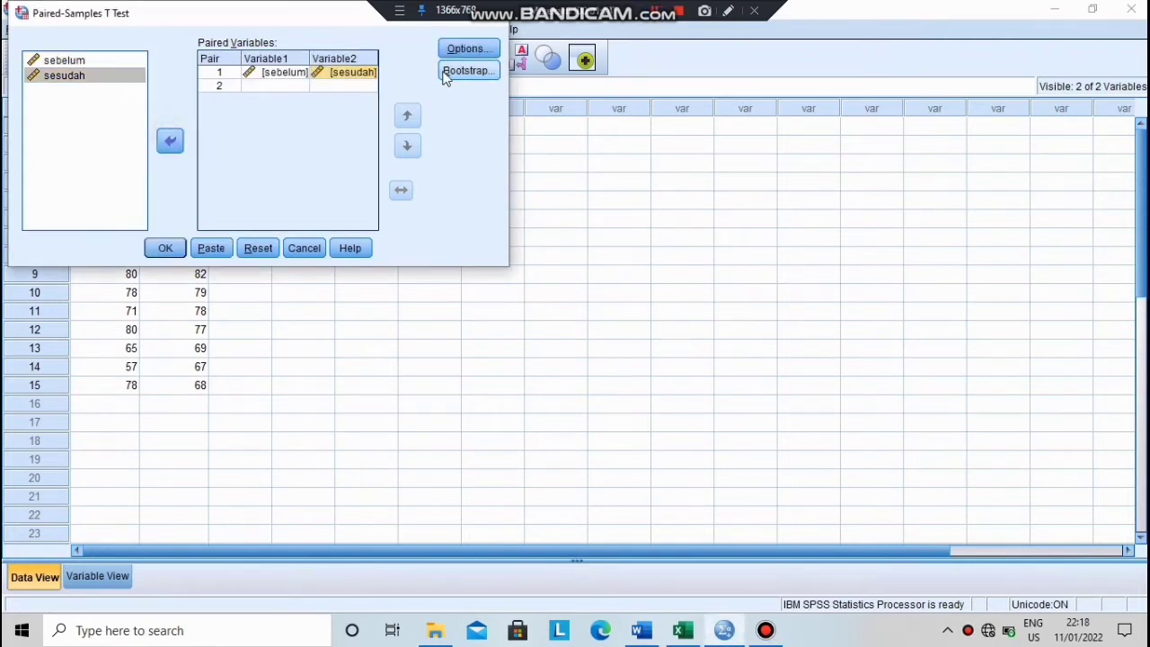
# Step: Accept the 95% confidence interval with cases excluded analysis by analysis, and run the paired t test
pyautogui.click(460, 50)
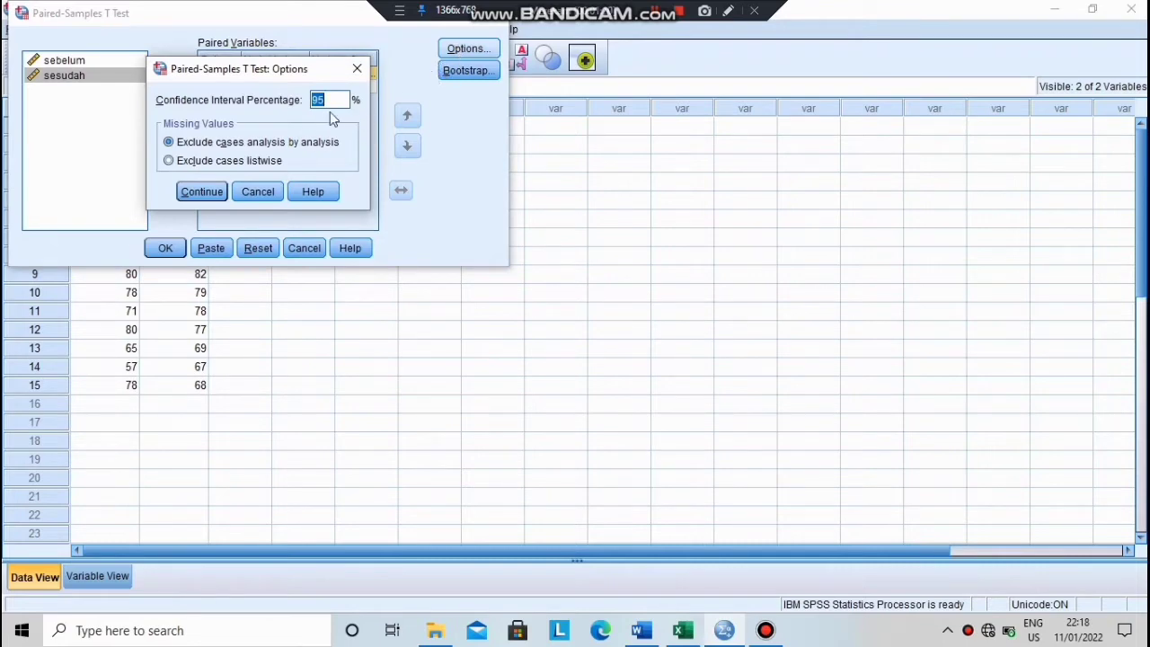
pyautogui.click(200, 191)
pyautogui.click(166, 248)
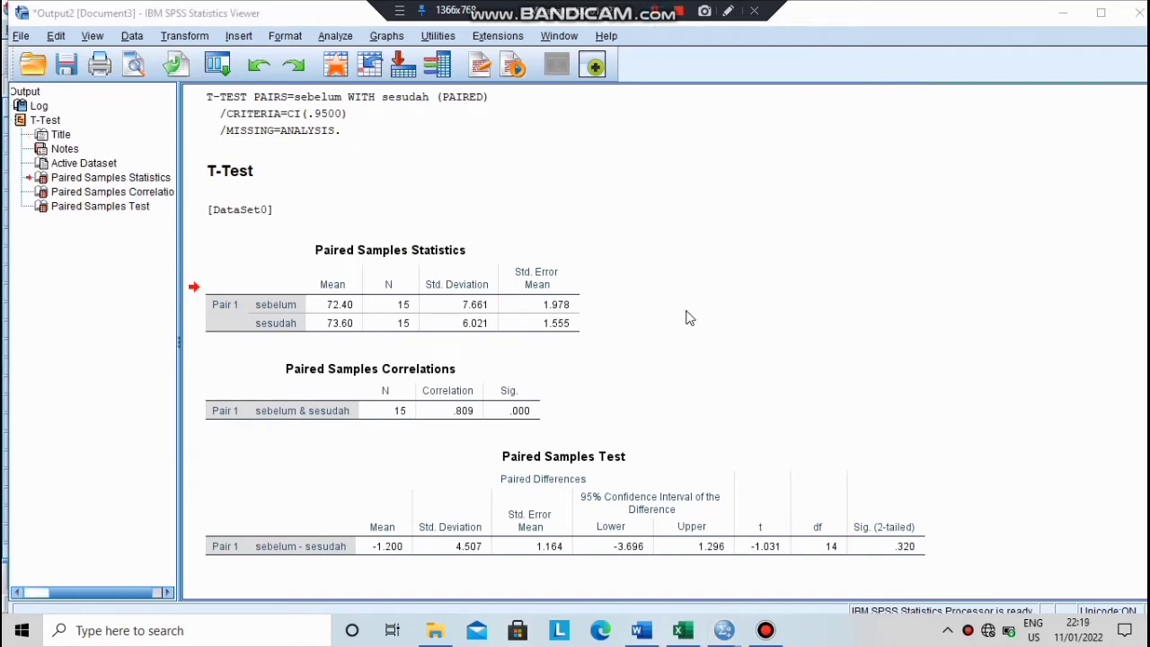
# Step: Switch to Word and write "1,031 lebih kecil dari 2,145 maka ho di terima" after "Thitung:" below the Paired Samples Test table
pyautogui.click(652, 638)
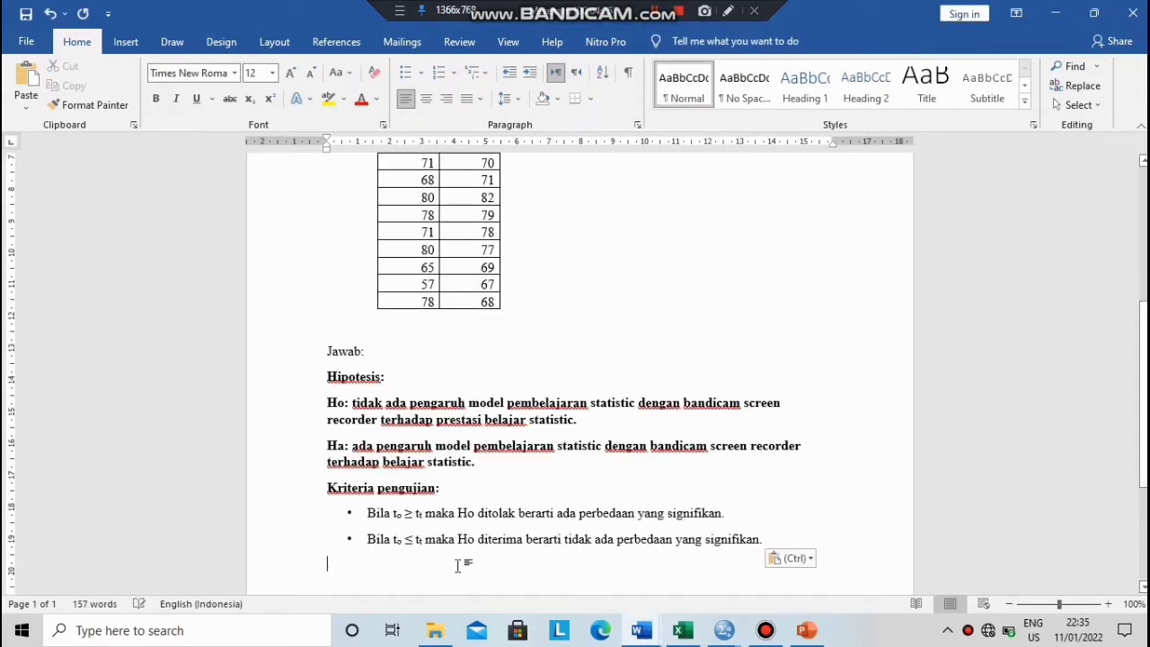
pyautogui.click(653, 8)
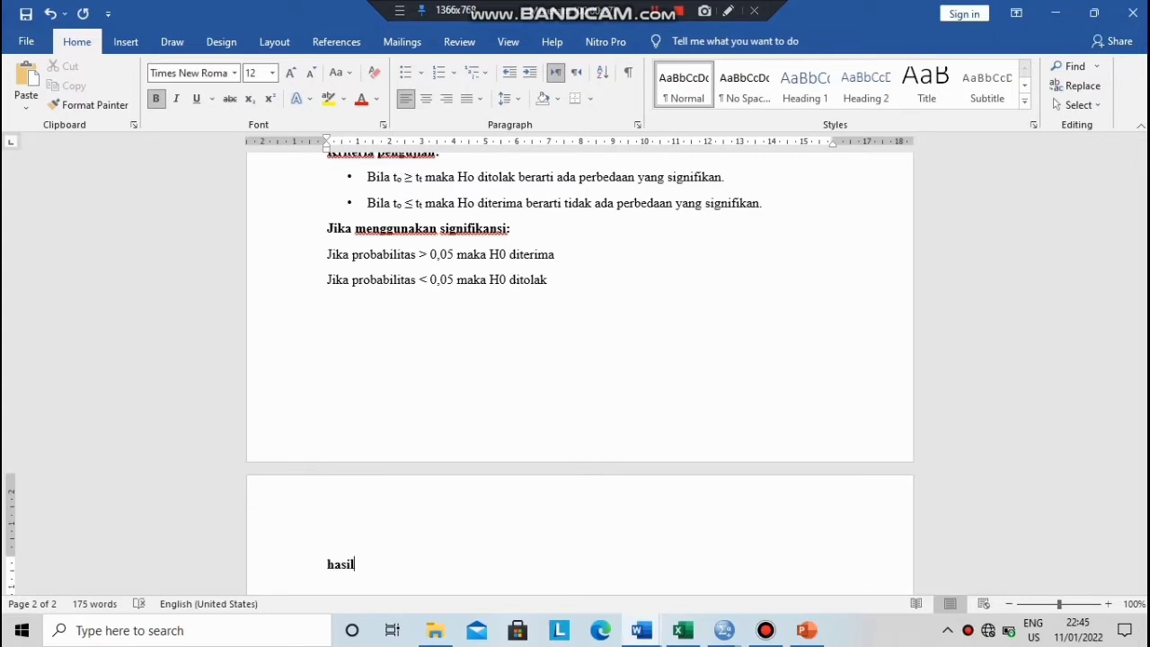
pyautogui.write(': 1,031 lebih kecil dari')
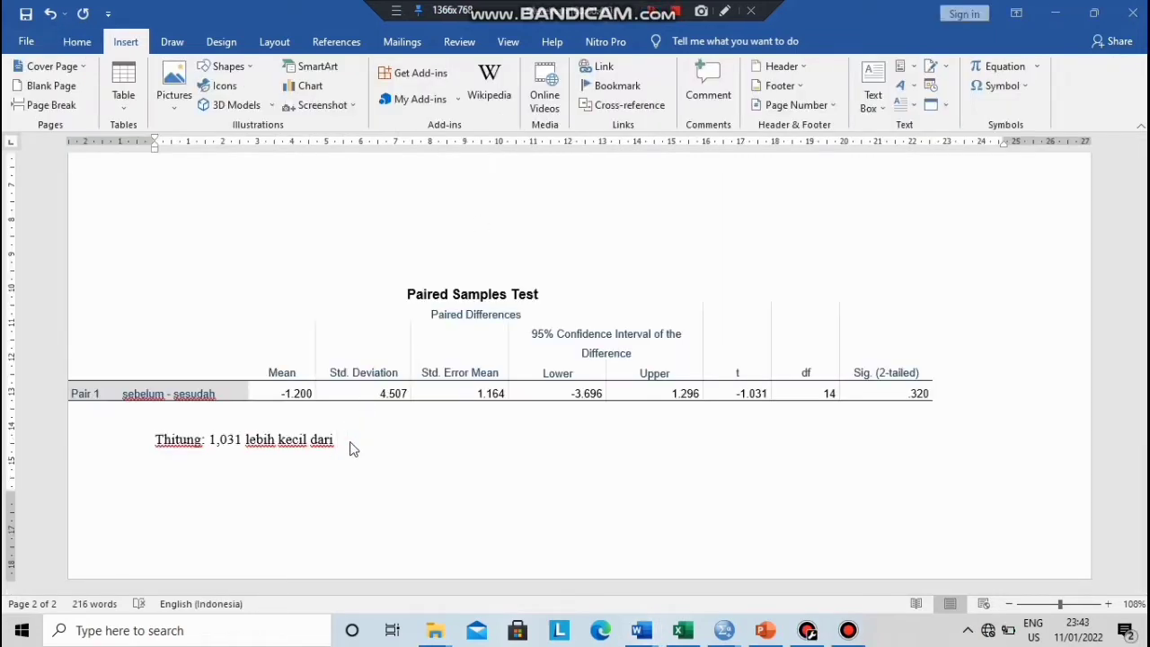
pyautogui.write('2.')
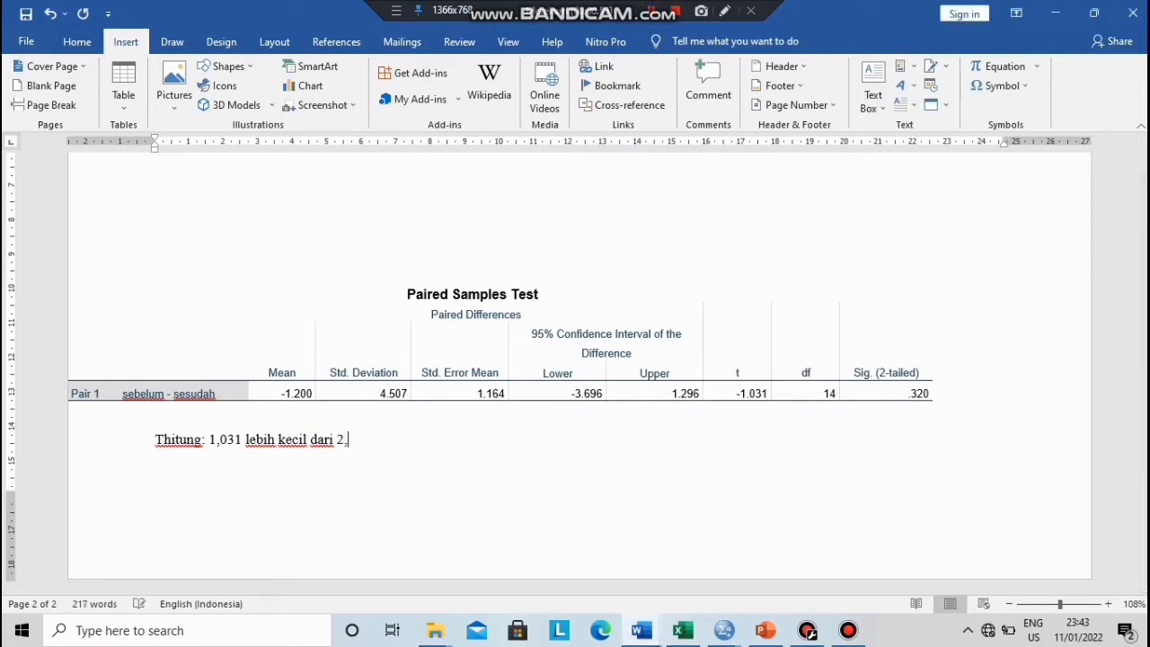
pyautogui.write('145 maka')
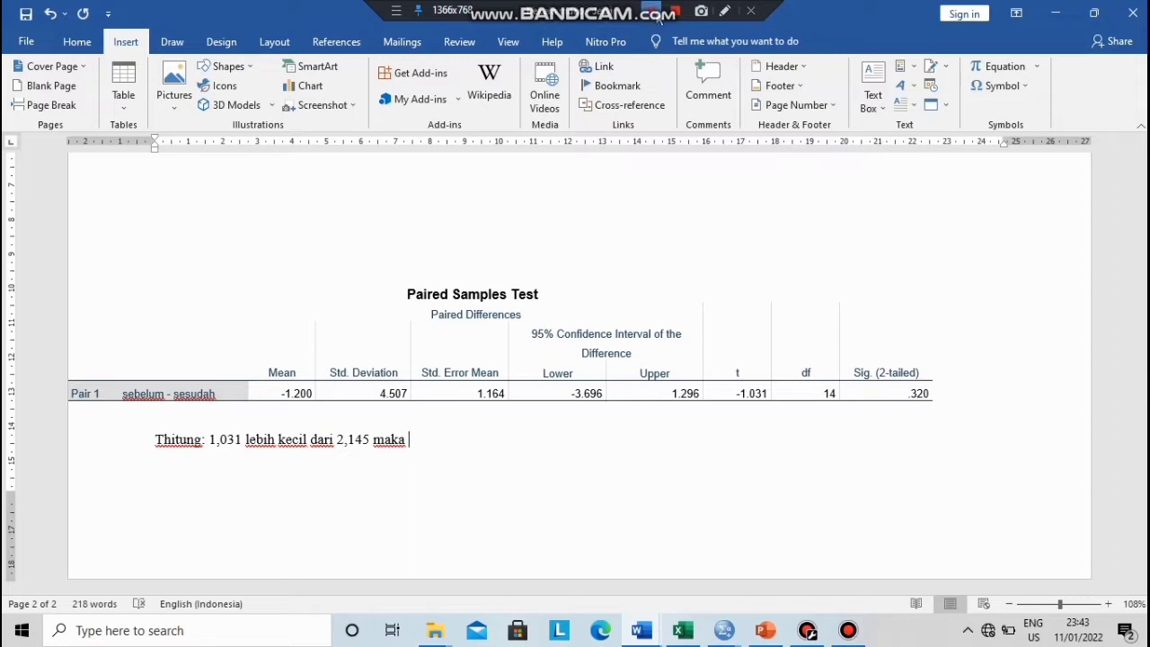
pyautogui.click(479, 441)
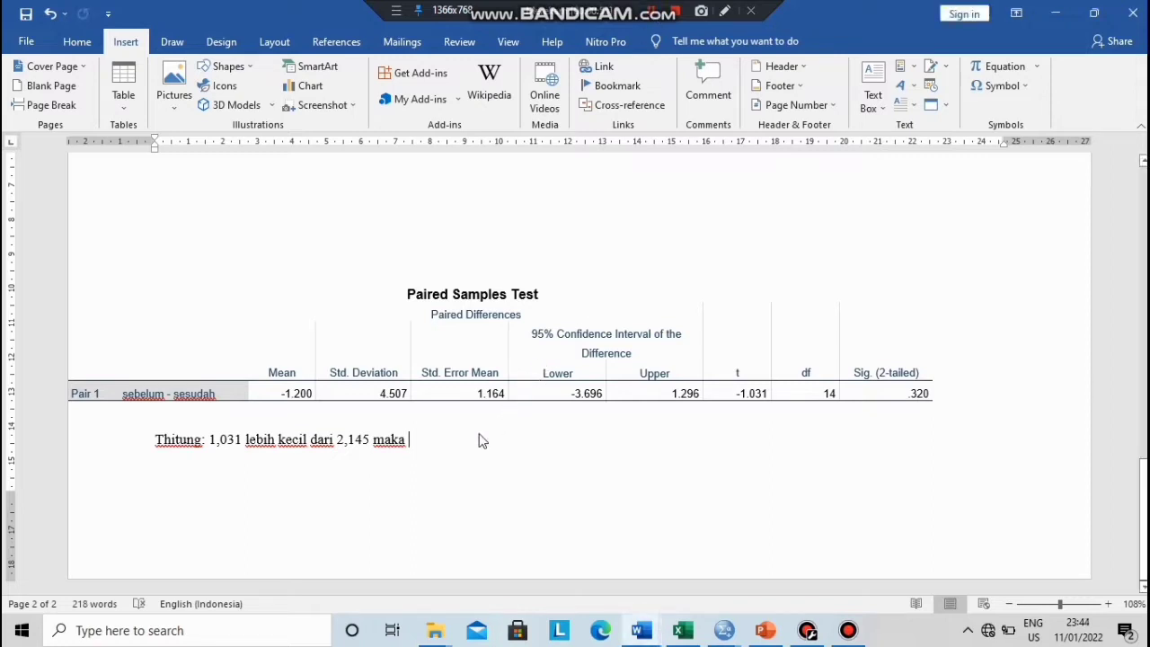
pyautogui.write('h')
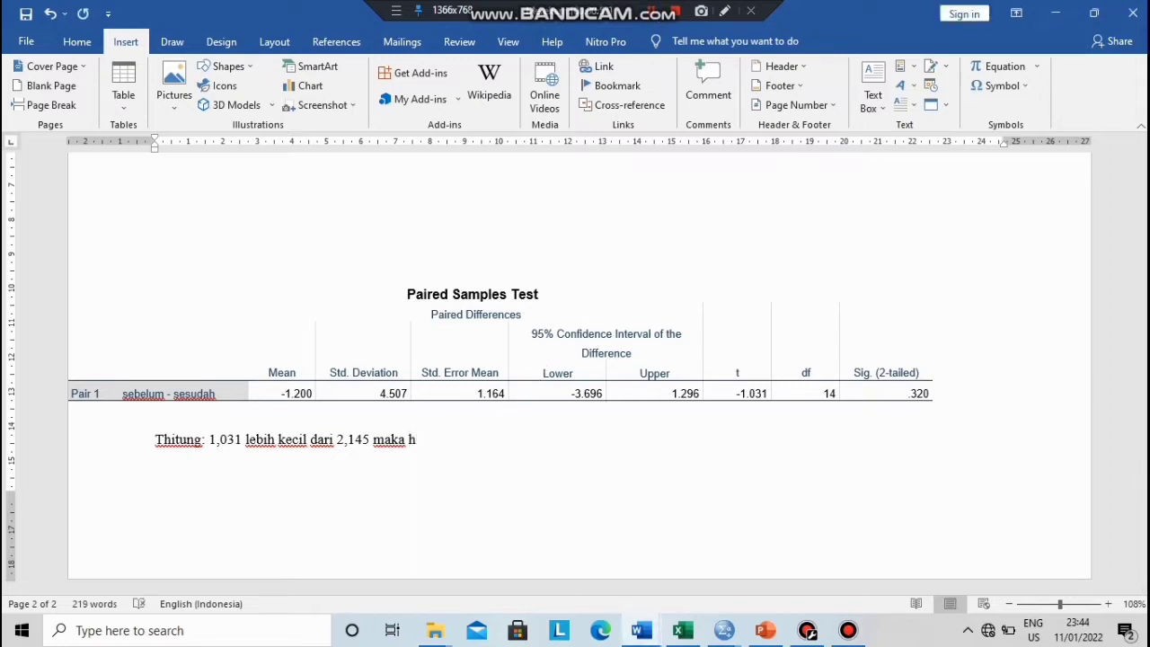
pyautogui.write('o di terimah')
pyautogui.press('BackSpace')
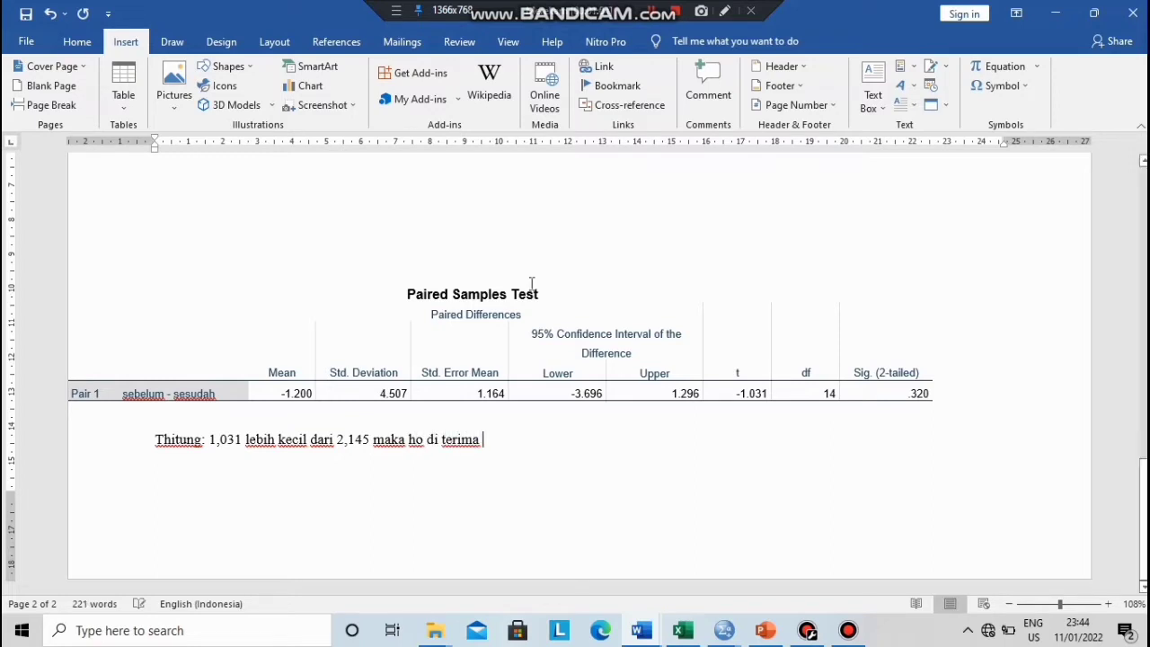
pyautogui.click(659, 15)
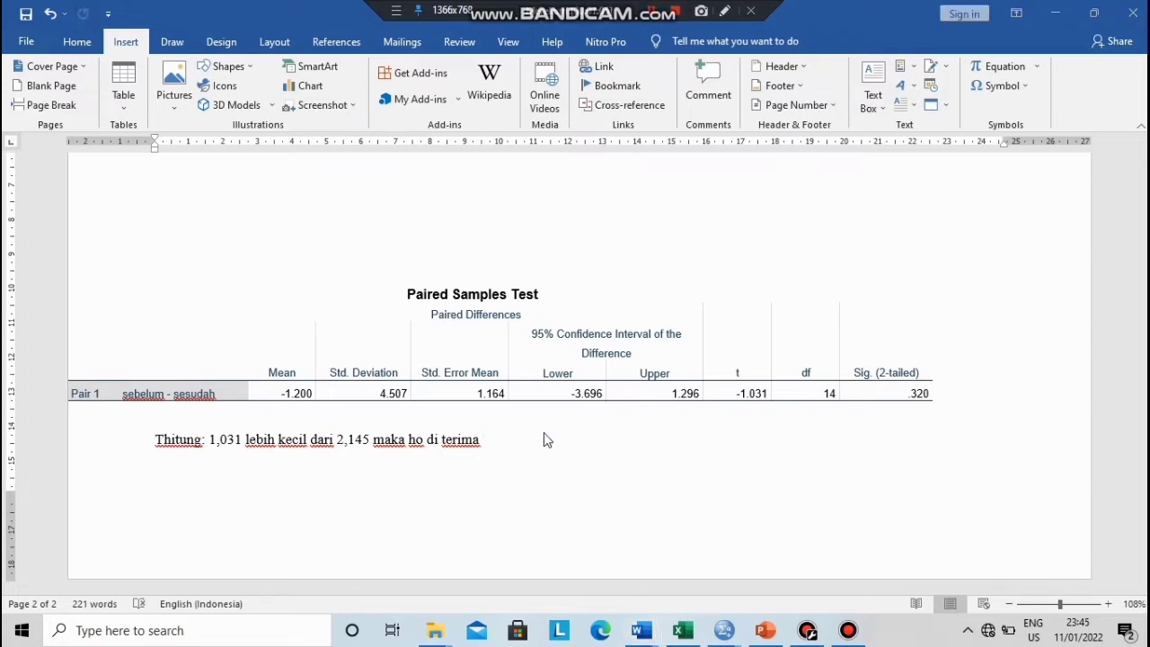
# Step: Add "jadi" at the end of the Thitung sentence and paste the copied text after it
pyautogui.click(527, 448)
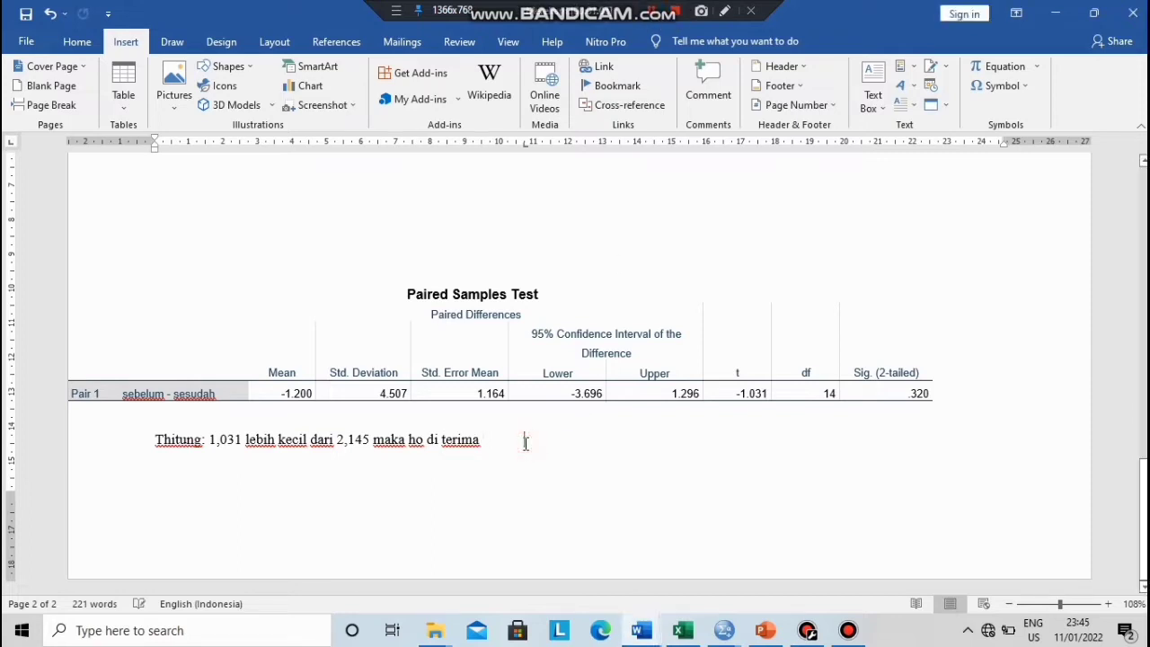
pyautogui.click(492, 444)
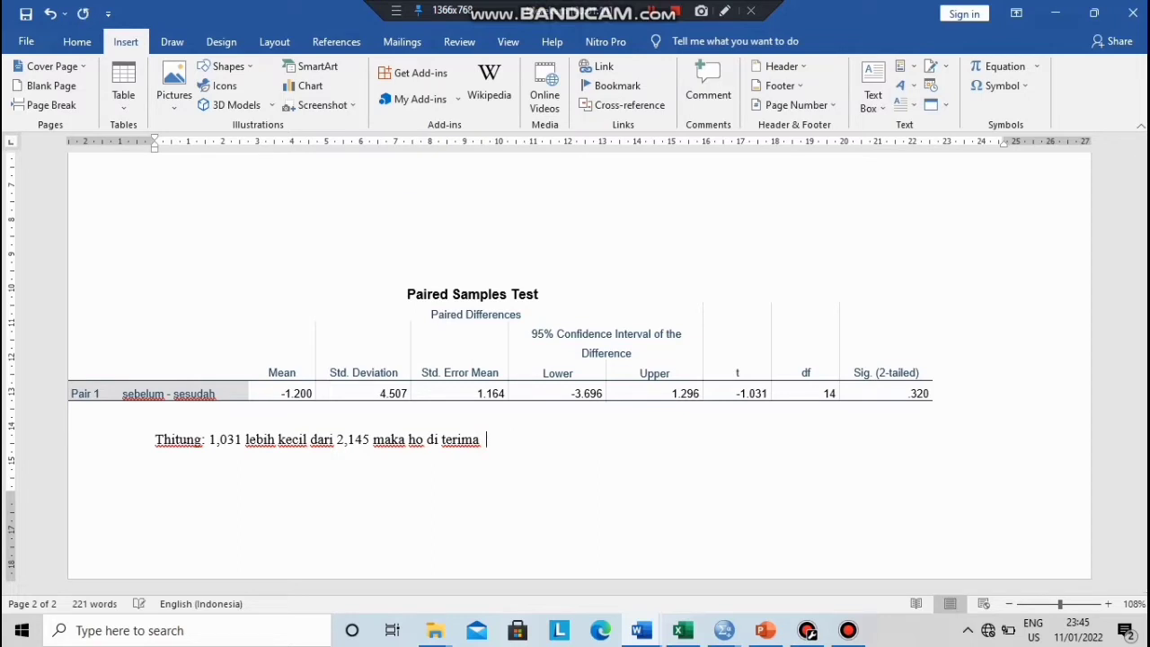
pyautogui.write('j')
pyautogui.press('capslock')
pyautogui.press('capslock')
pyautogui.write('adi')
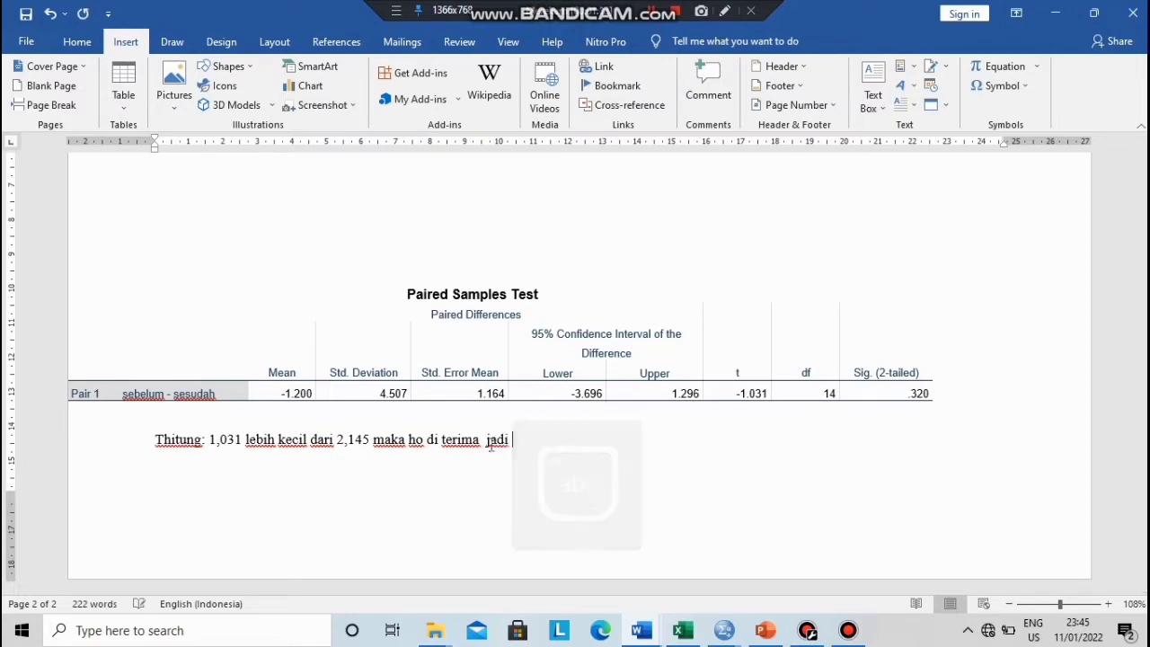
pyautogui.hotkey('ctrl', 'v')
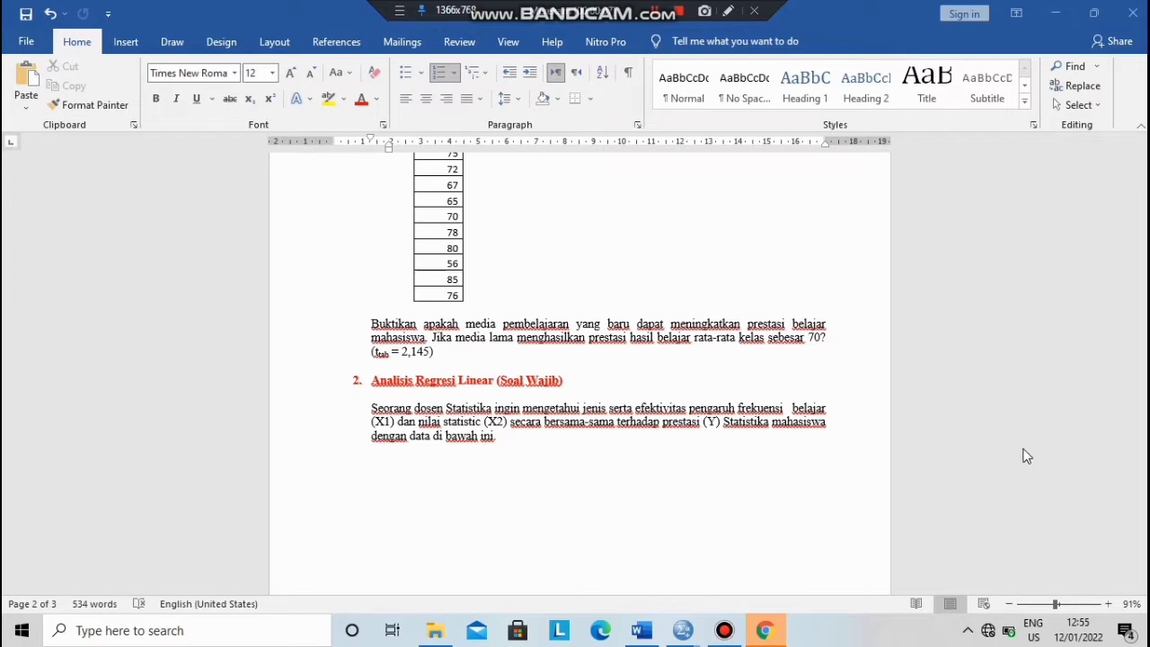
# Step: Transfer the 15 data rows of the X1, X2 and Y regression table from Word into the SPSS Data Editor
pyautogui.click(1146, 352)
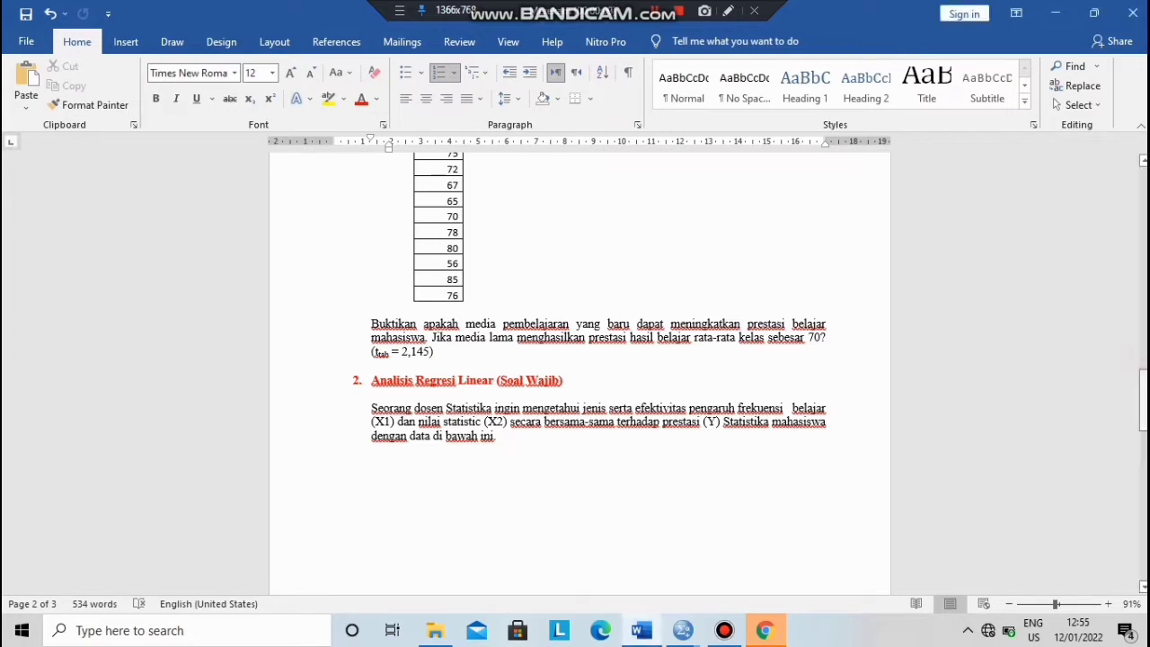
pyautogui.moveTo(1145, 395); pyautogui.dragTo(1145, 459)
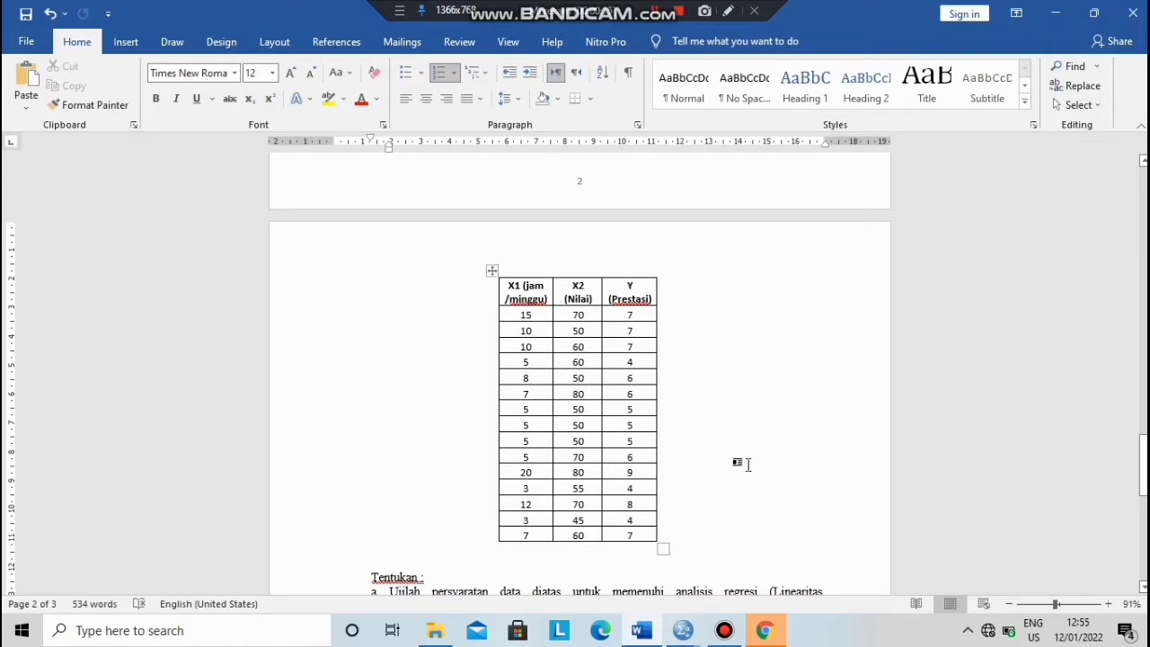
pyautogui.moveTo(1145, 445); pyautogui.dragTo(1144, 468)
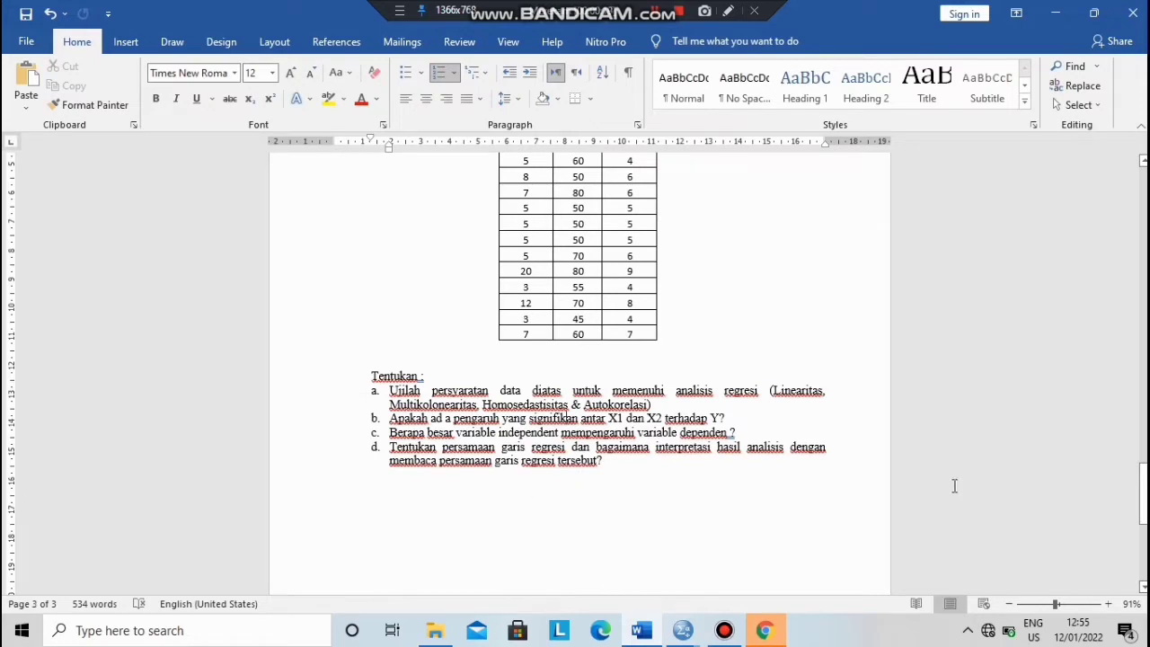
pyautogui.moveTo(1143, 493); pyautogui.dragTo(1143, 463)
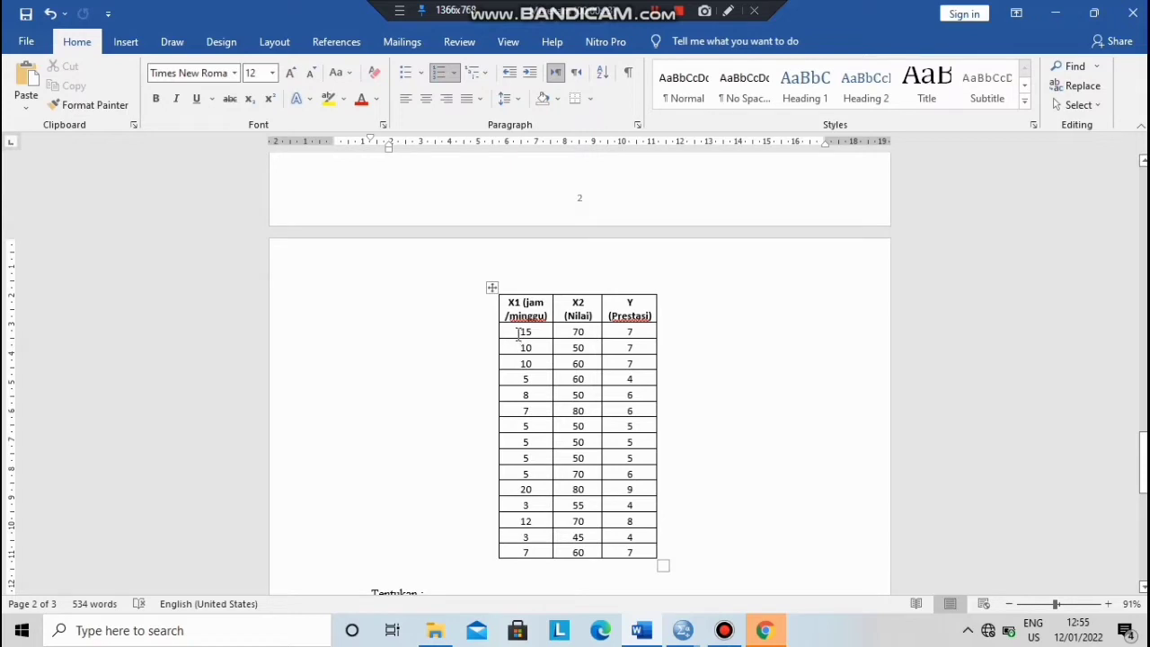
pyautogui.moveTo(518, 334); pyautogui.dragTo(653, 532)
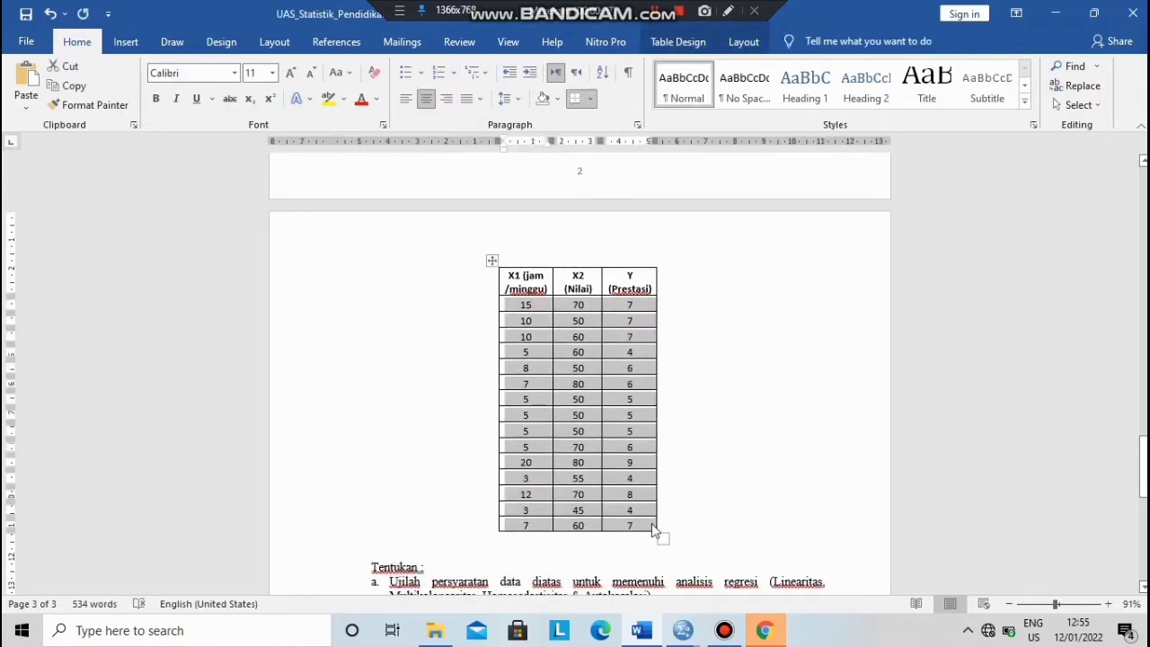
pyautogui.click(683, 630)
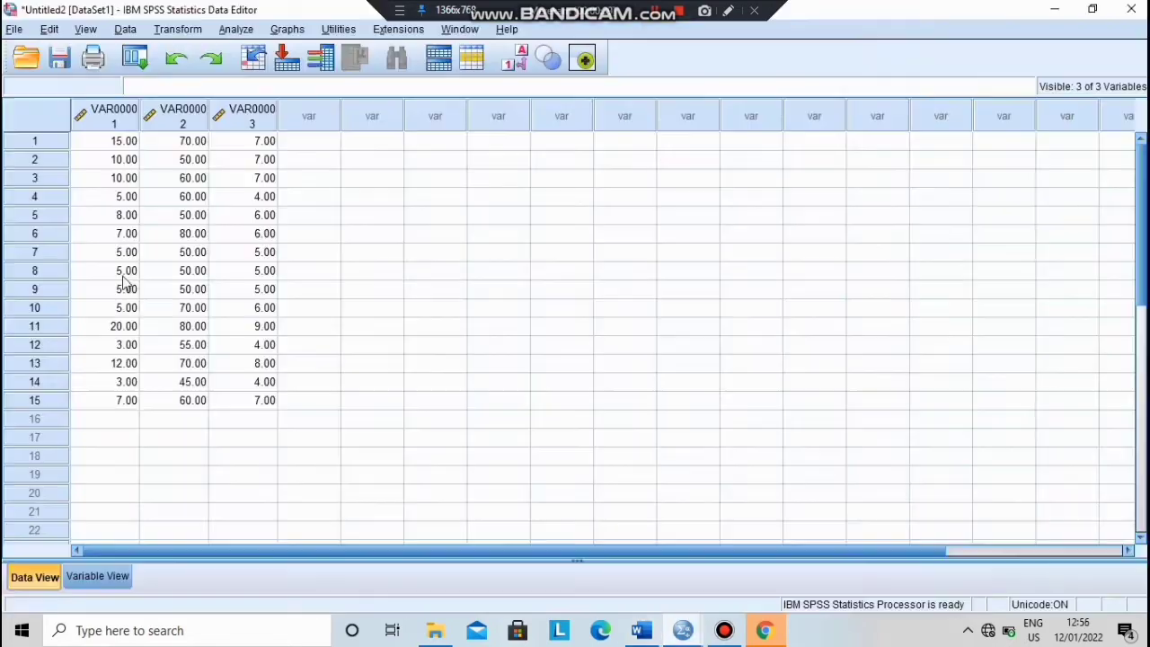
# Step: Rename the three variables to lama_jam, nilai and prestasi
pyautogui.click(99, 576)
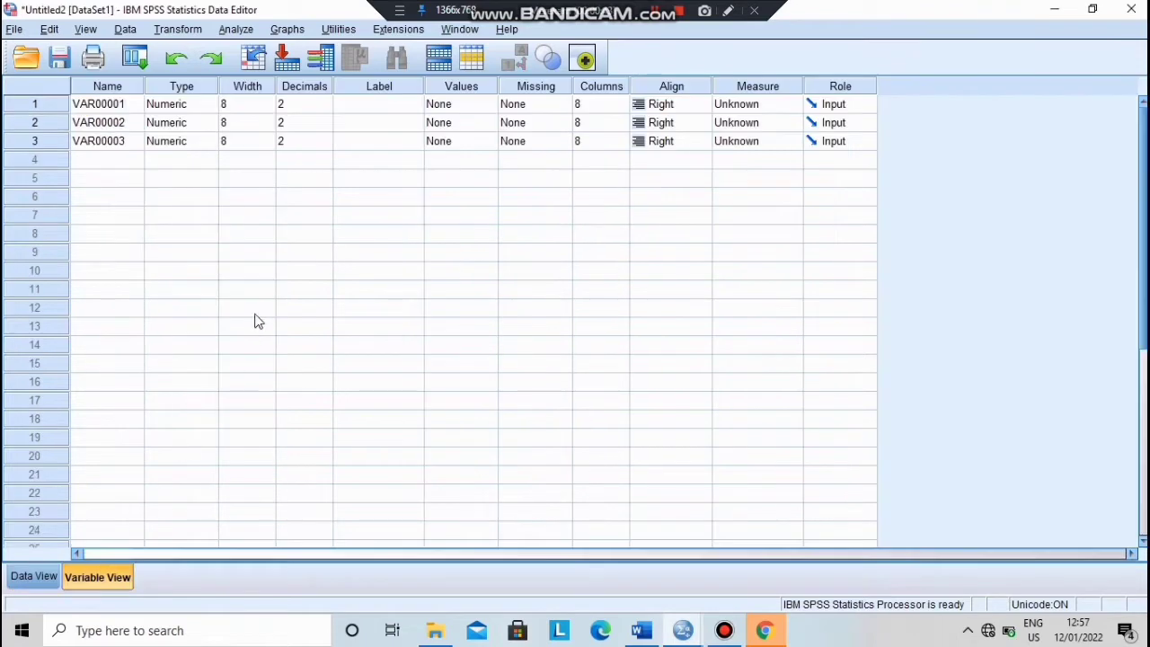
pyautogui.click(118, 106)
pyautogui.write('lama_jam')
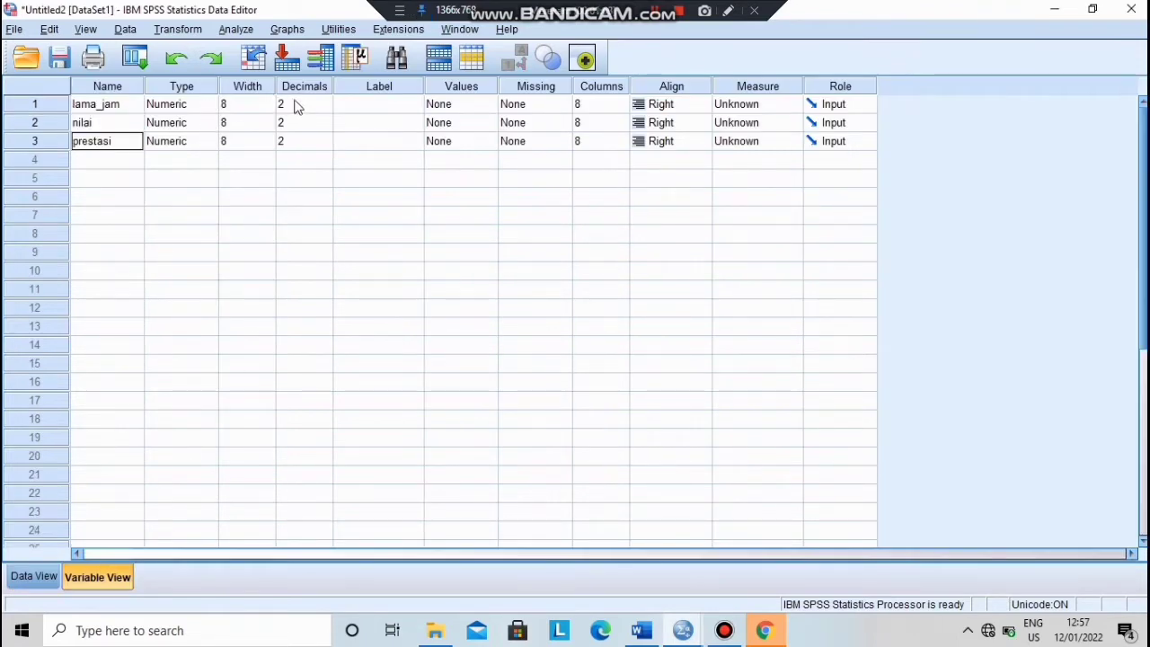
# Step: Set the decimals of lama_jam, nilai and prestasi to 0 and return to the data rows
pyautogui.click(302, 103)
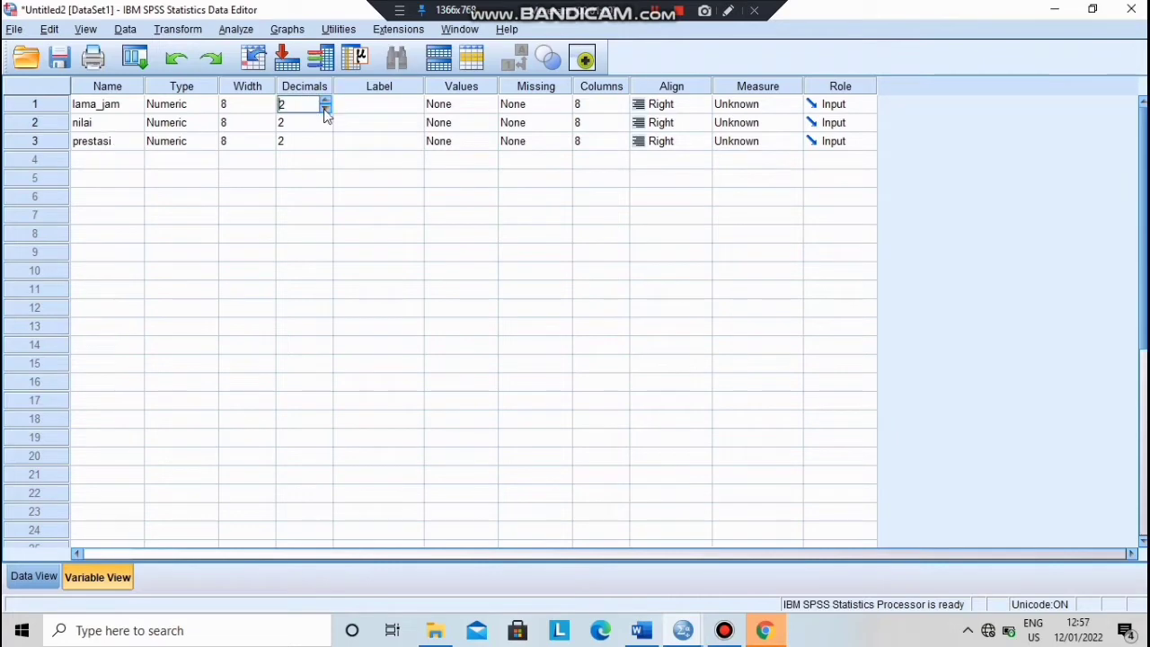
pyautogui.click(326, 109)
pyautogui.click(326, 109)
pyautogui.click(326, 131)
pyautogui.click(326, 132)
pyautogui.click(326, 131)
pyautogui.click(326, 144)
pyautogui.click(326, 143)
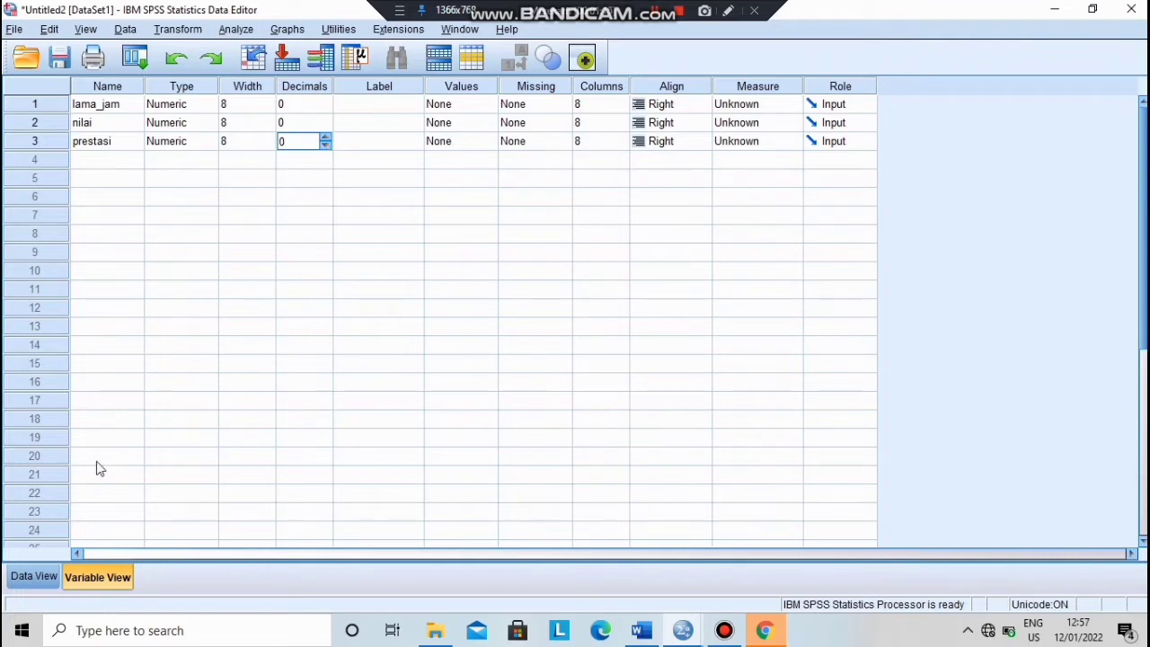
pyautogui.click(42, 577)
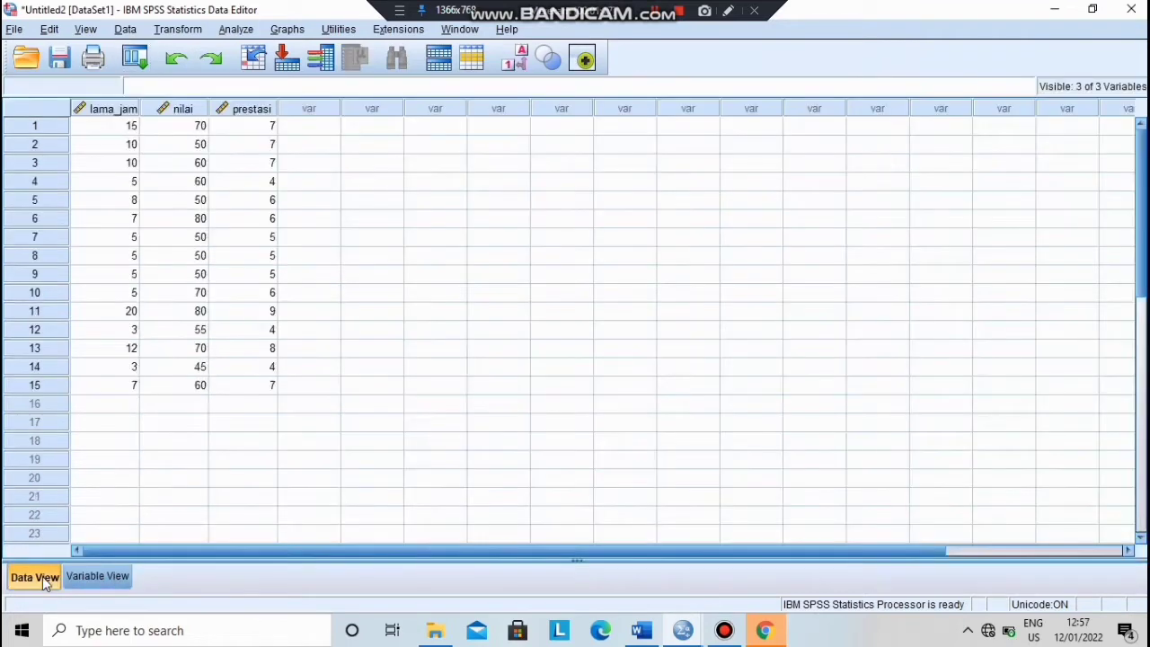
# Step: Start a linear regression analysis and assign prestasi as the dependent variable
pyautogui.click(242, 30)
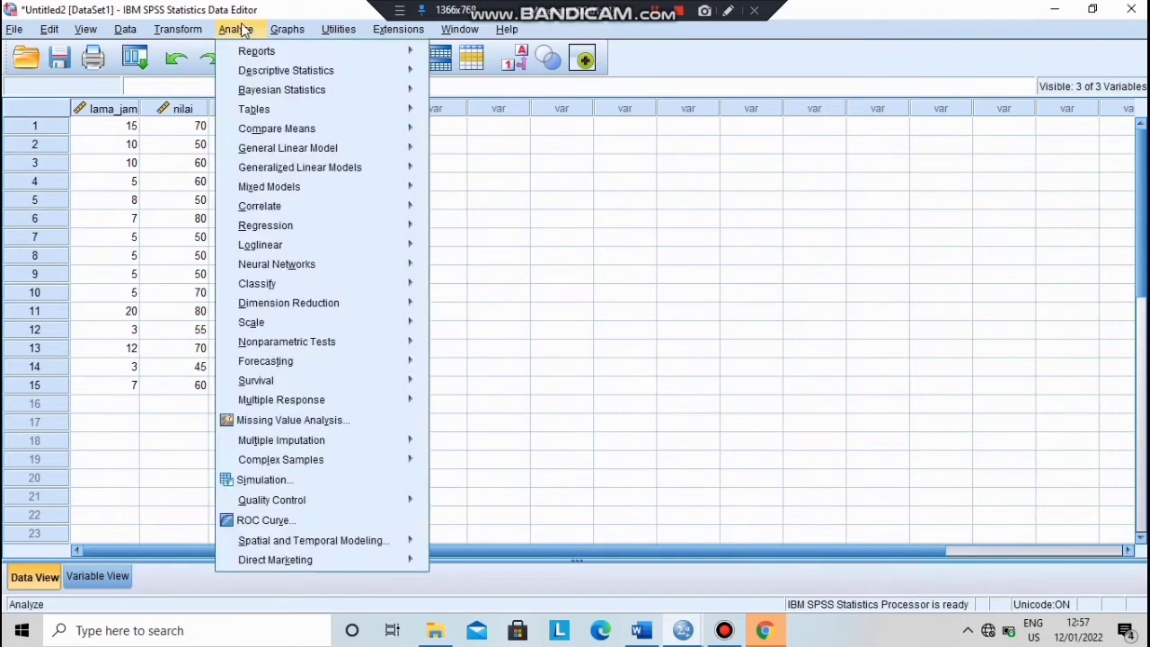
pyautogui.click(287, 28)
pyautogui.click(243, 29)
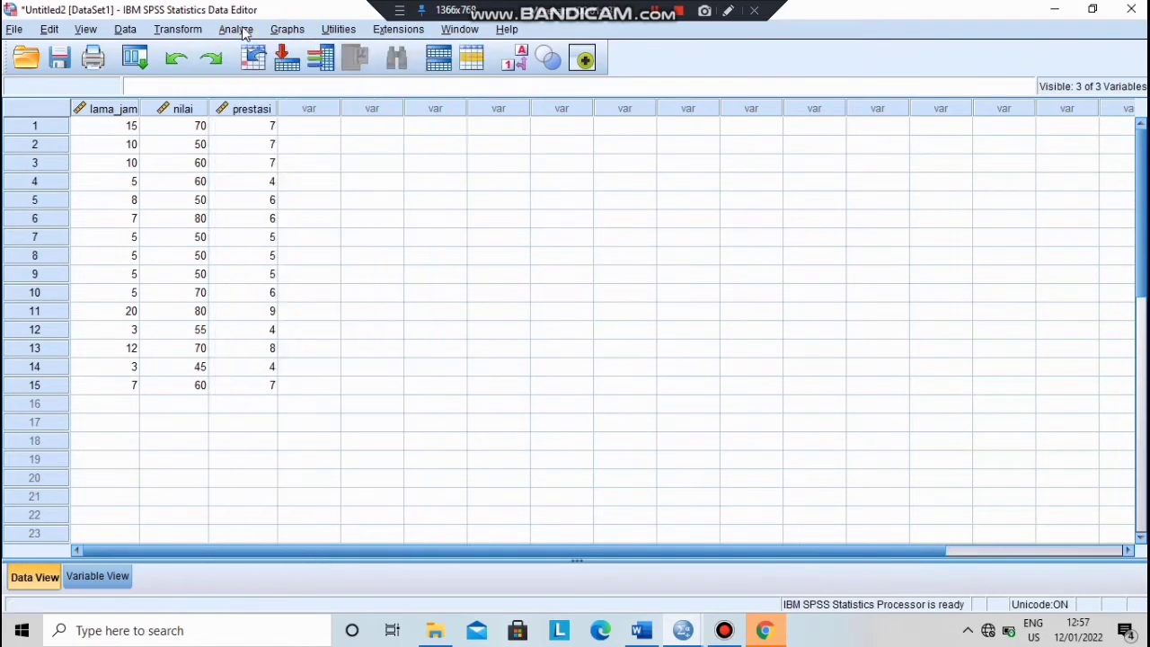
pyautogui.click(242, 32)
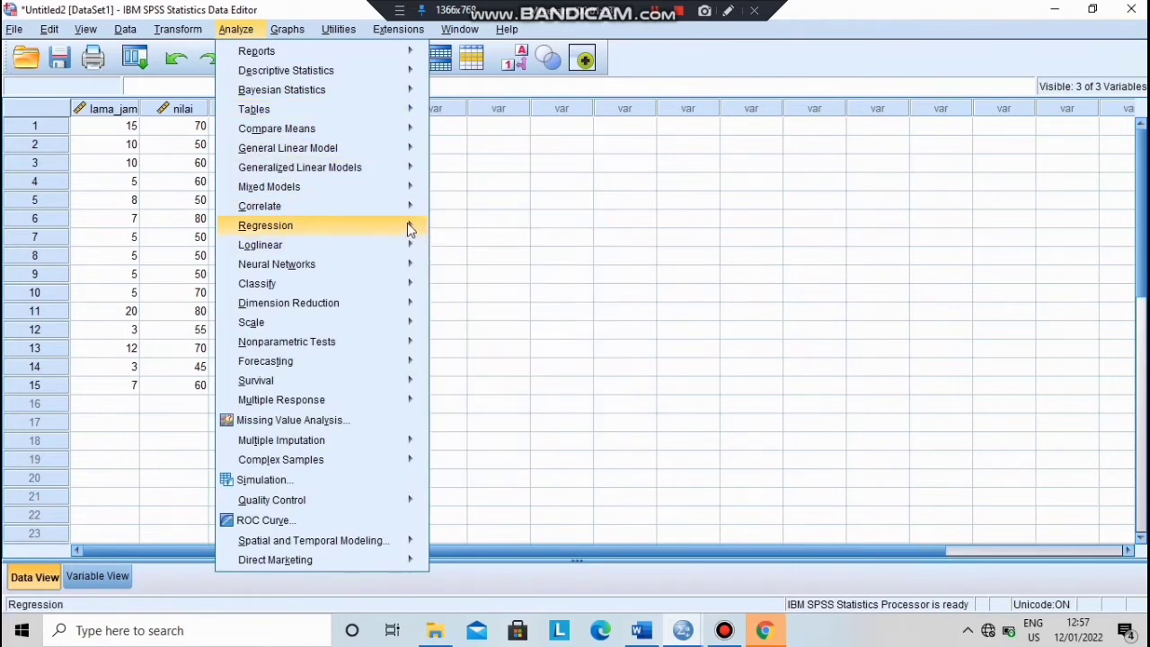
pyautogui.moveTo(409, 229)
pyautogui.click(442, 248)
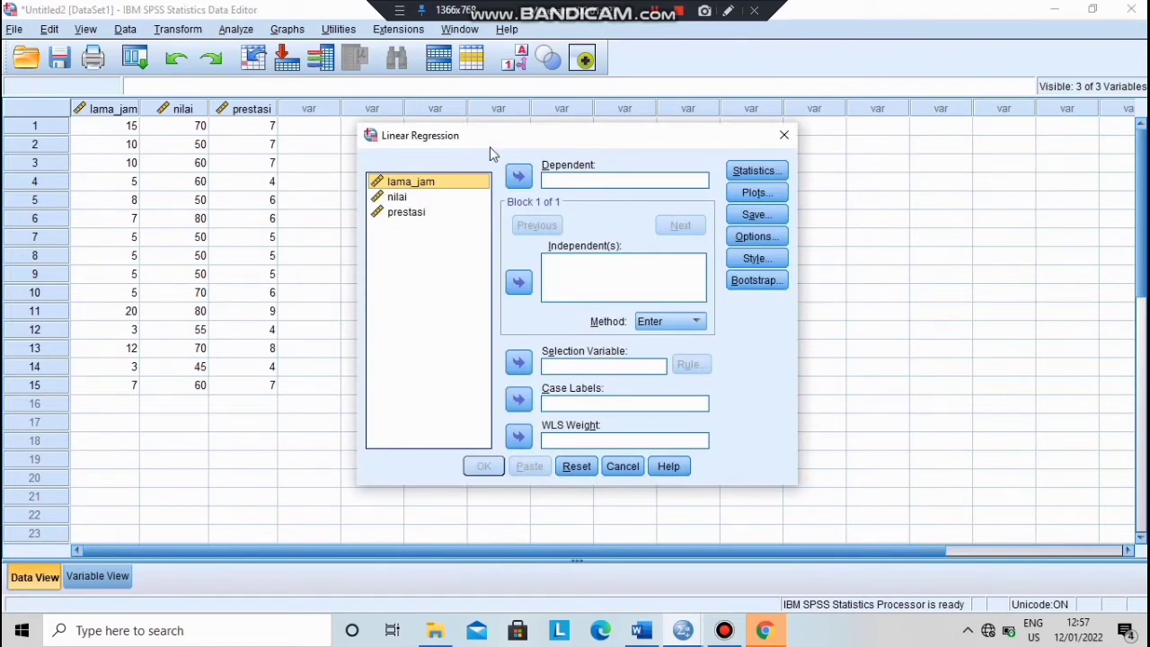
pyautogui.click(406, 212)
pyautogui.click(519, 176)
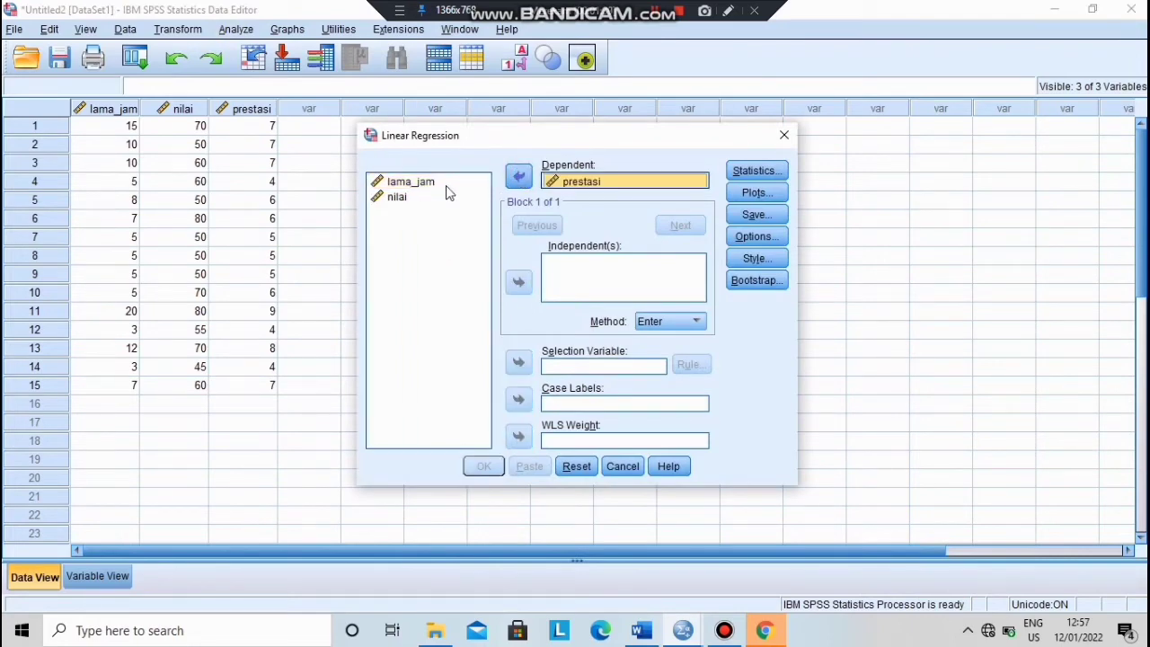
# Step: Add lama_jam and nilai as the independent variables of the linear regression
pyautogui.click(447, 185)
pyautogui.click(519, 282)
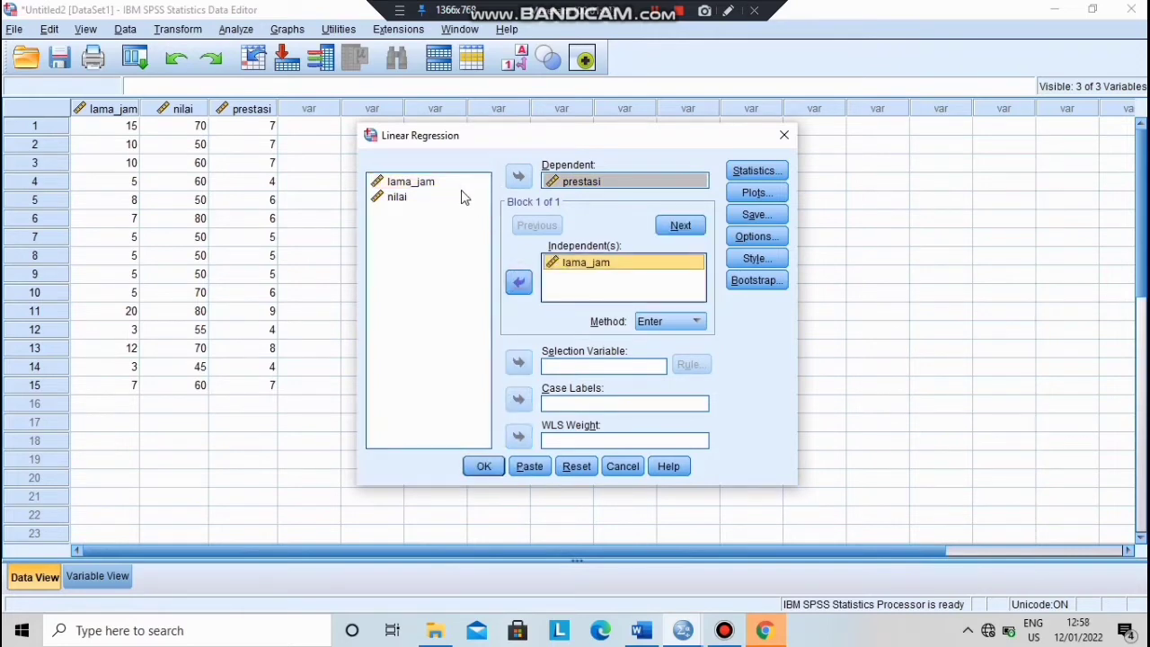
pyautogui.click(460, 197)
pyautogui.click(518, 282)
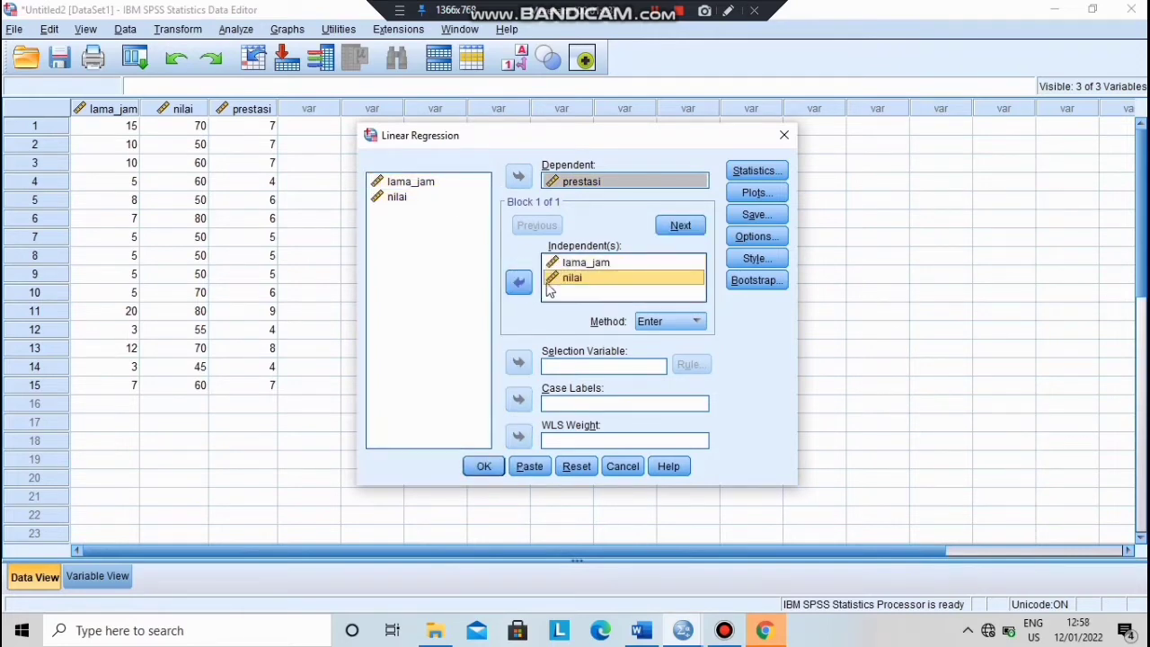
# Step: Enable collinearity diagnostics in the regression statistics and run the linear regression
pyautogui.click(757, 170)
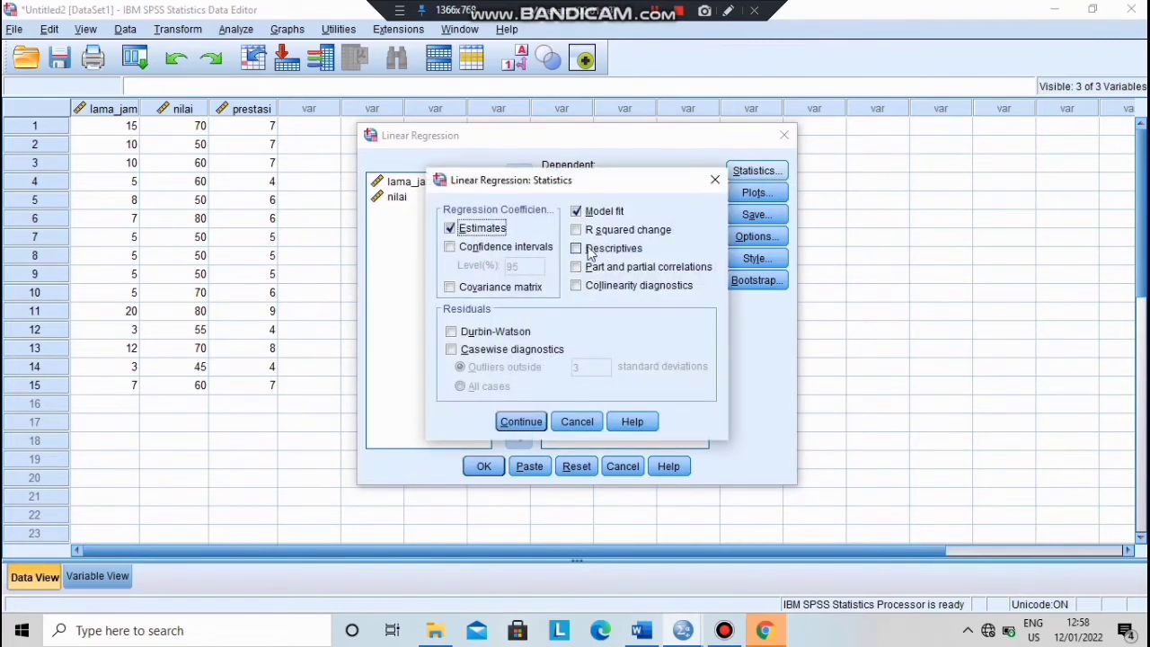
pyautogui.click(578, 286)
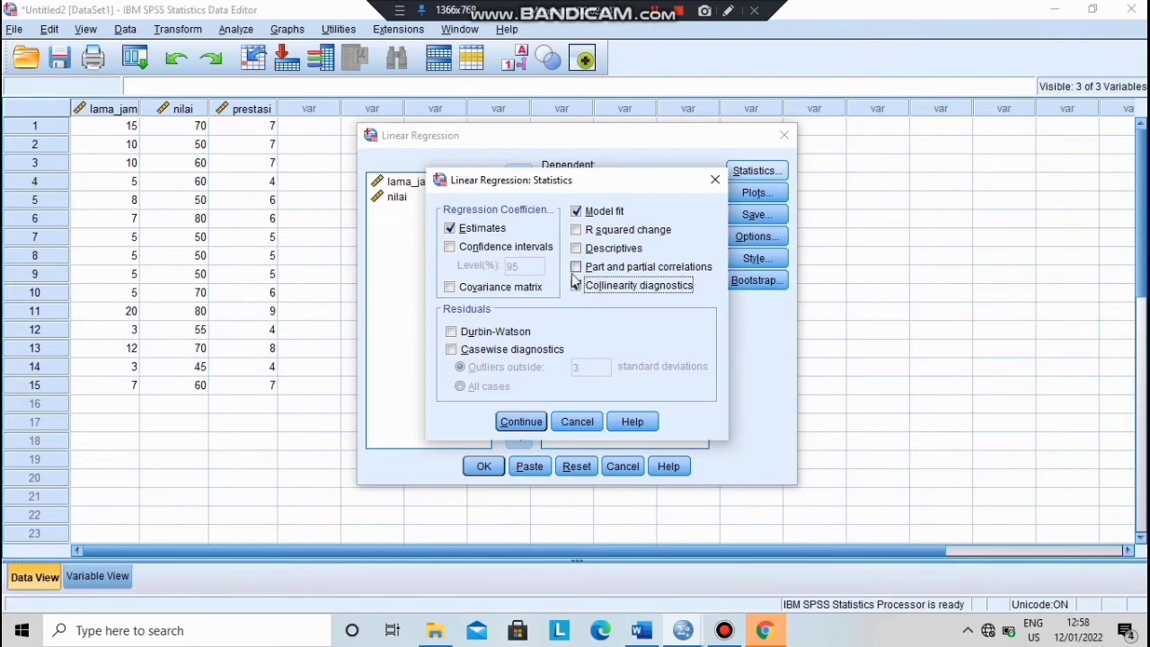
pyautogui.click(523, 423)
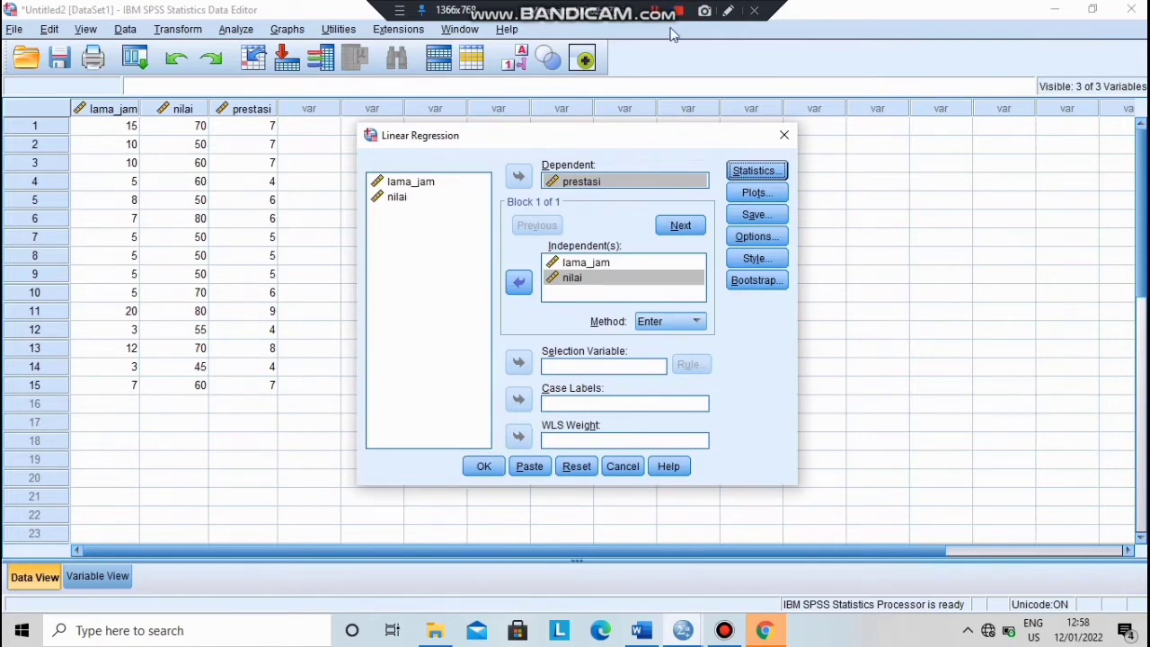
pyautogui.click(483, 467)
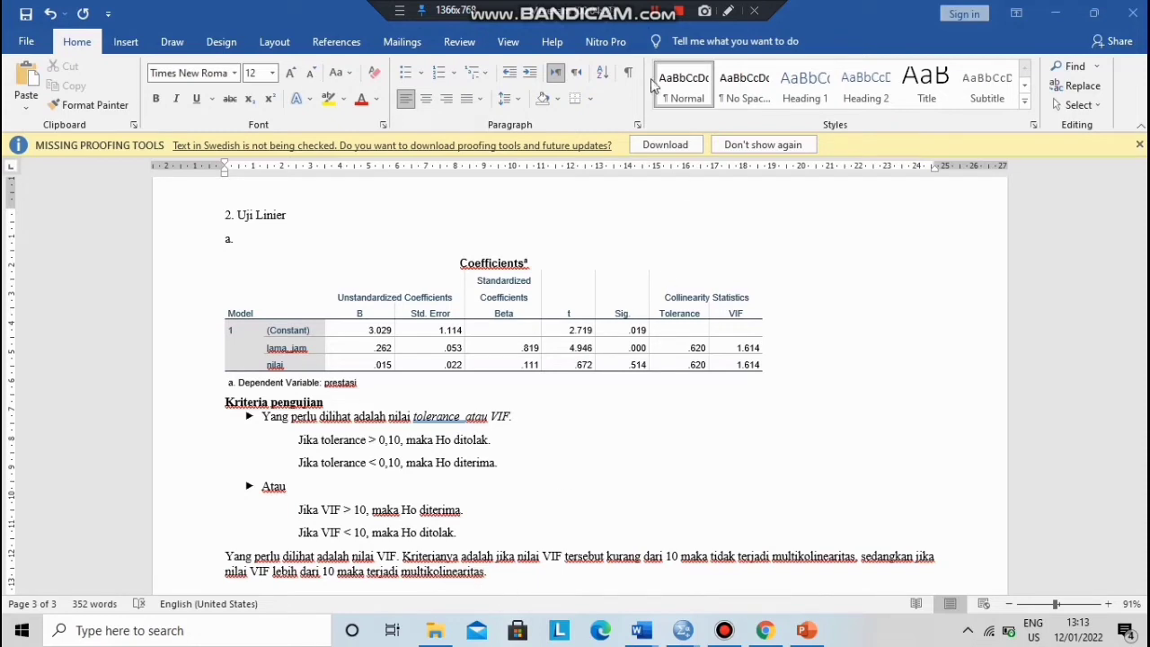
# Step: In Word, write the conclusion below the VIF criteria: VIF is 1.614, under 10, so no multikolinearitas occurs between lama jam and nilai
pyautogui.scroll(-1, 505, 583)
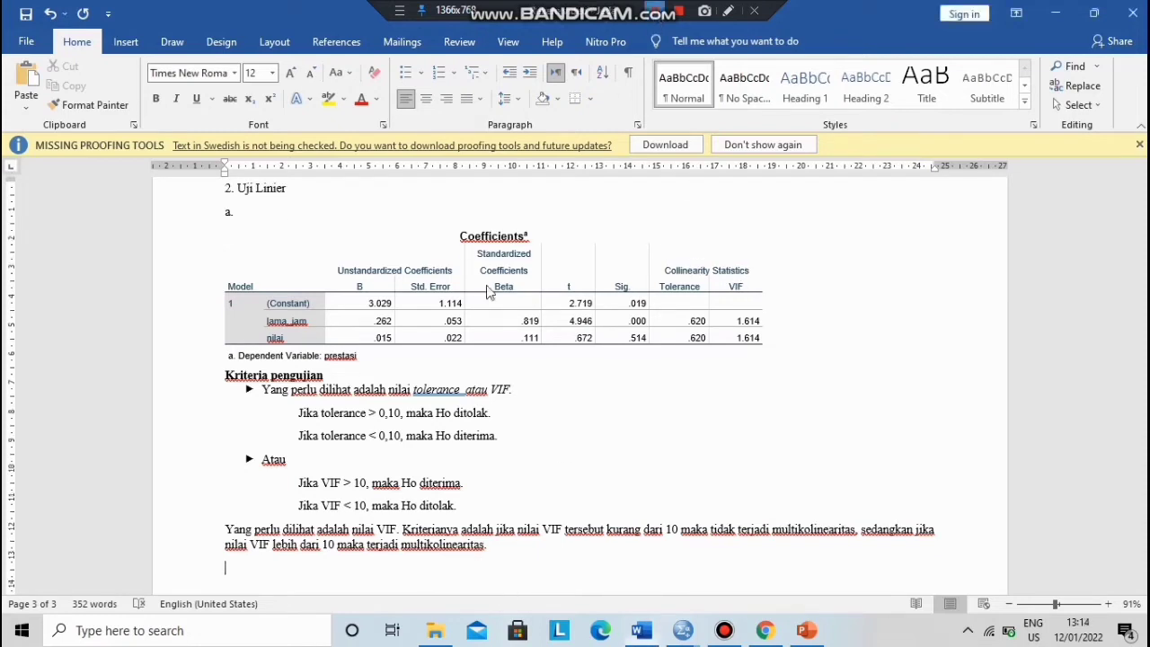
pyautogui.click(301, 572)
pyautogui.write('ber')
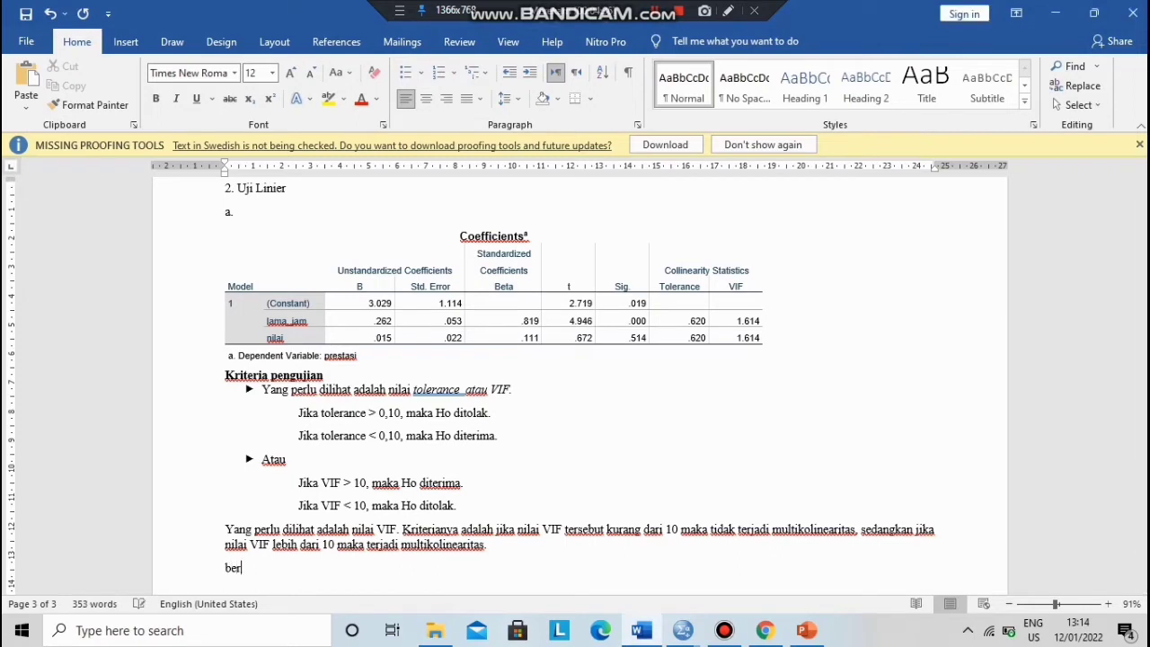
pyautogui.write('dasarkan hasil an')
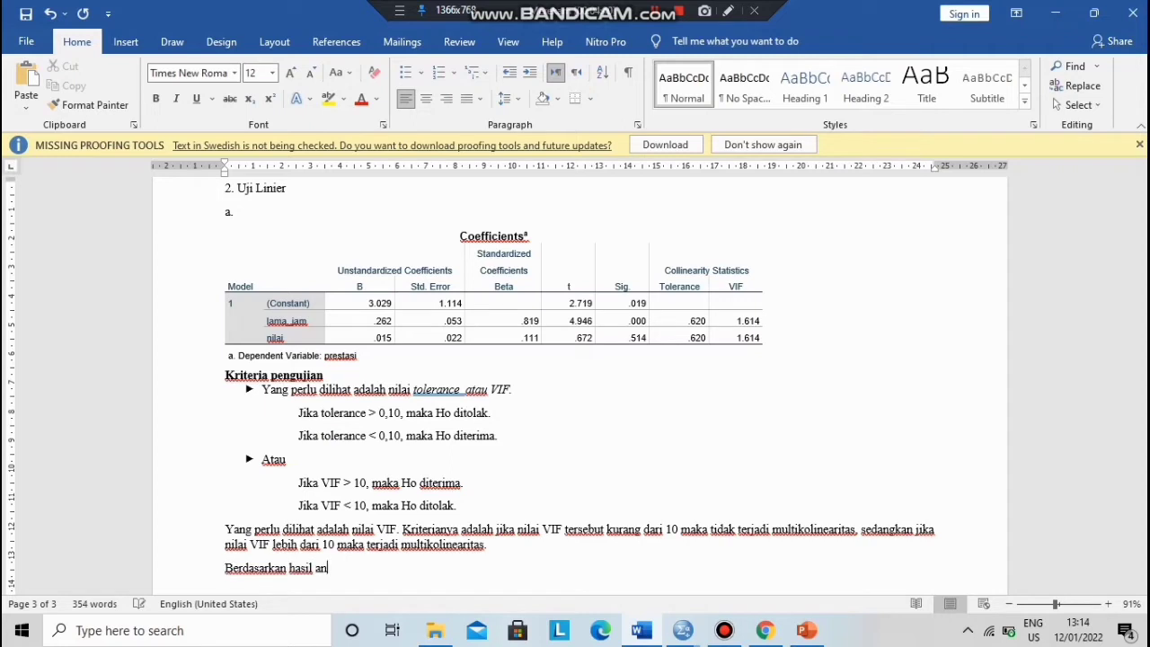
pyautogui.write('alisis di atas menunjukkan bahwa nilai VIF yang ditemukan adalah 1.614. ol')
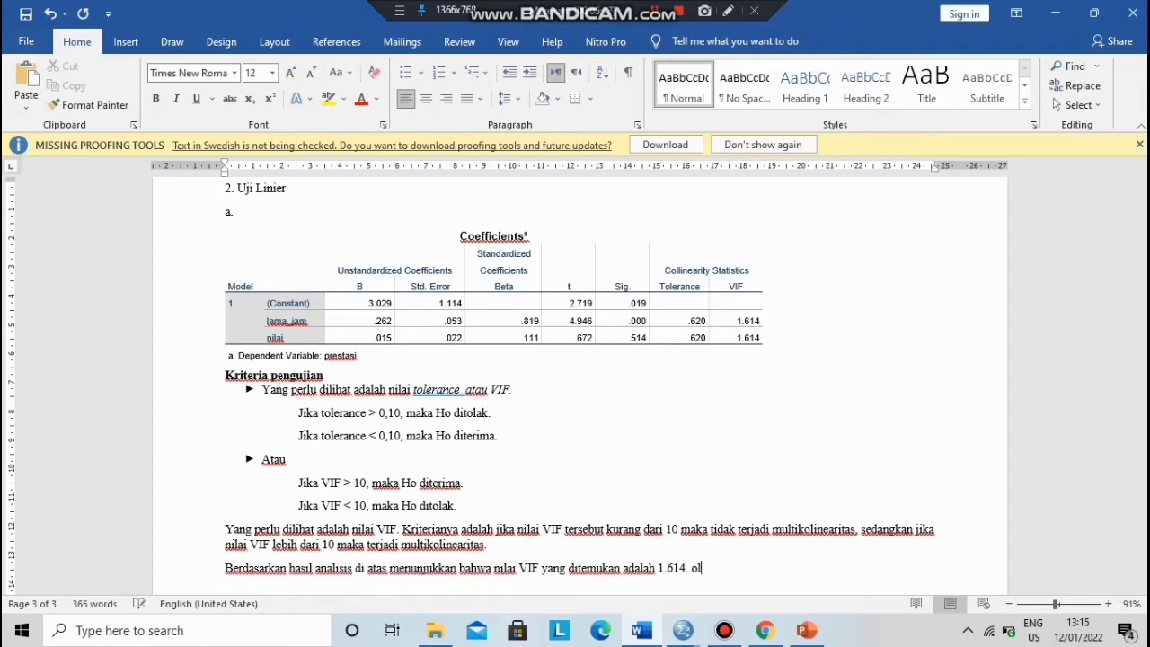
pyautogui.write('eh karena itu')
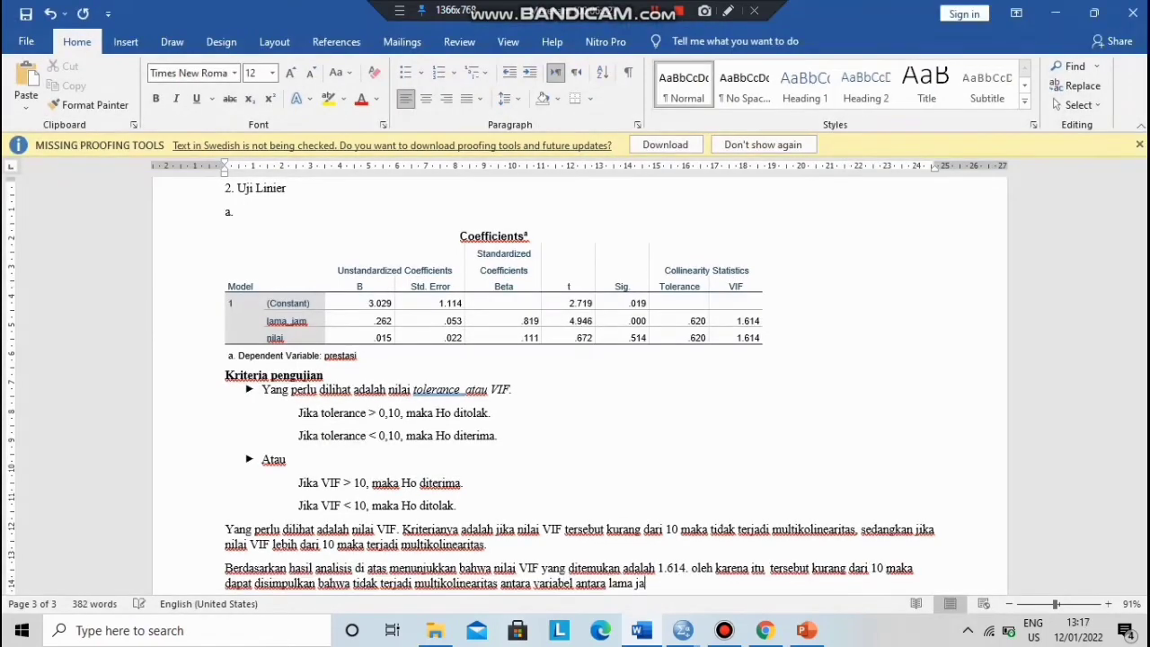
pyautogui.write('m dan nilai.')
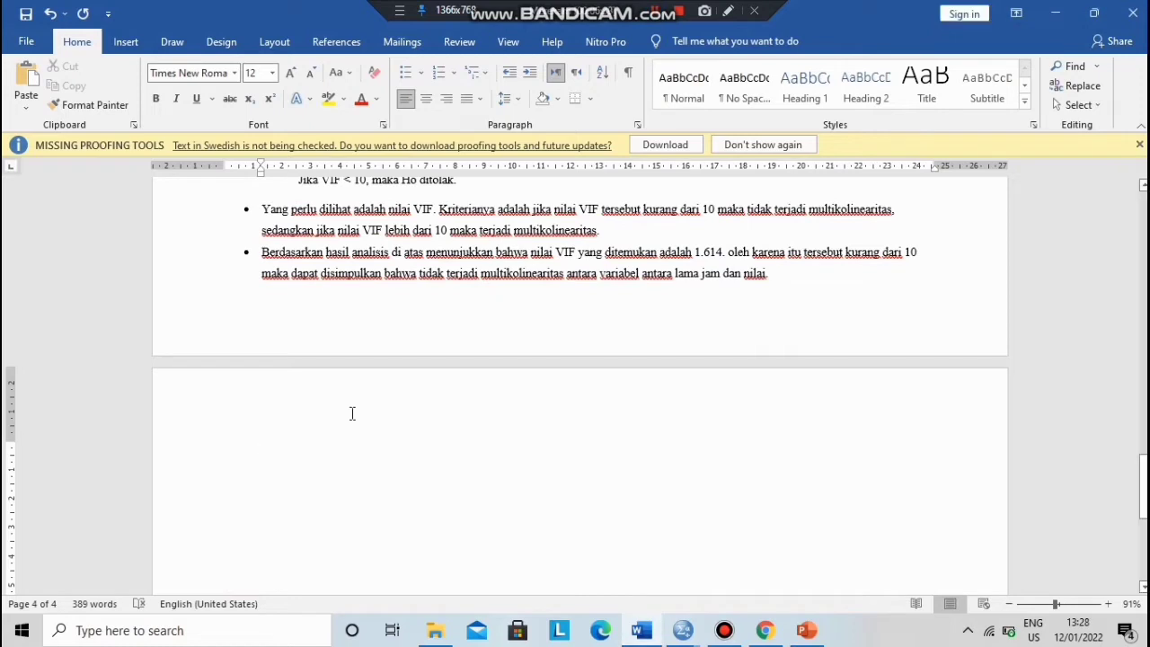
# Step: Write the heading "Homosidesitas" on the empty page after the multicollinearity conclusion
pyautogui.write('Ho')
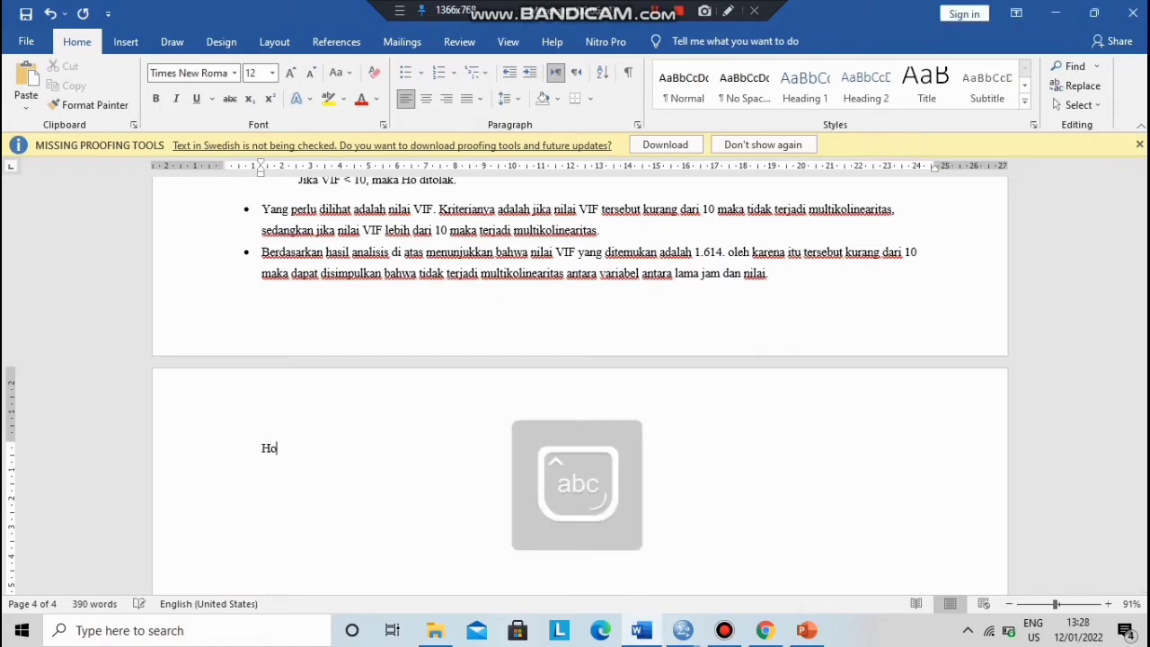
pyautogui.write('mos')
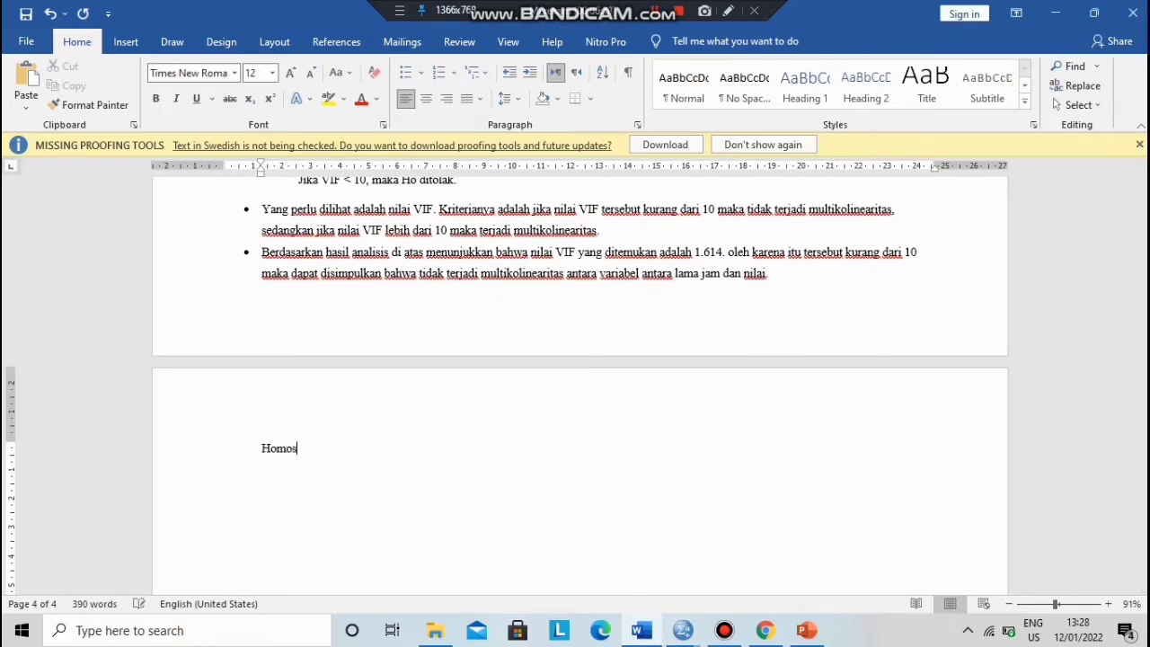
pyautogui.write('idesitas')
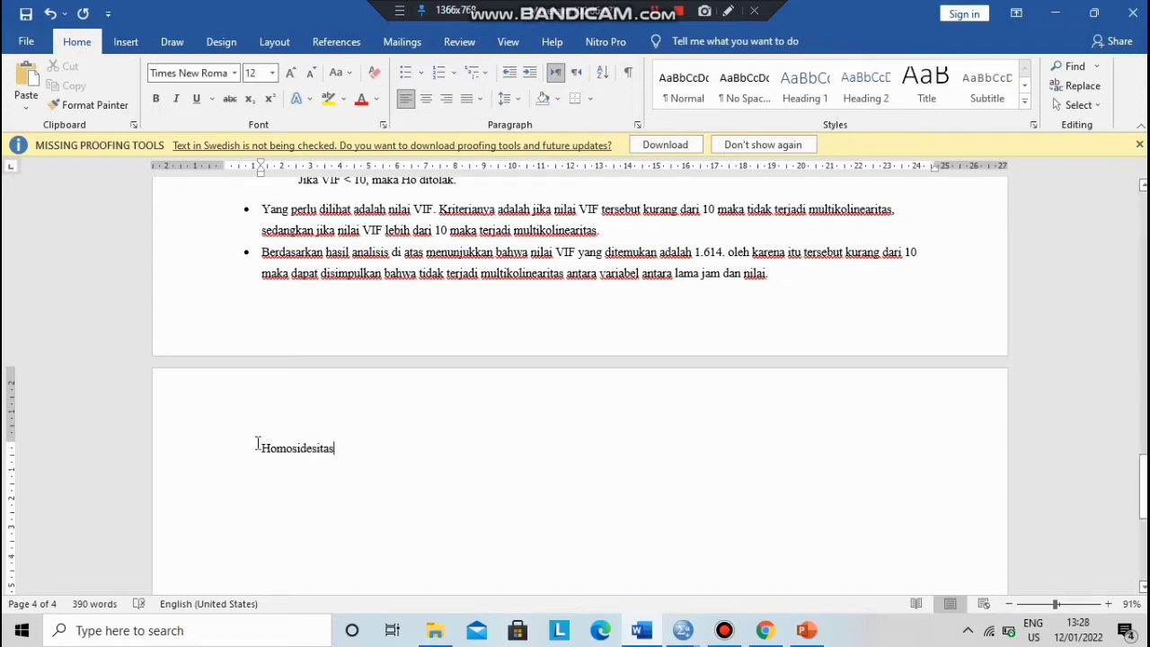
# Step: Switch to SPSS and reopen the linear regression setup with prestasi as dependent and lama_jam and nilai as independents
pyautogui.hotkey('alt', 'Tab')
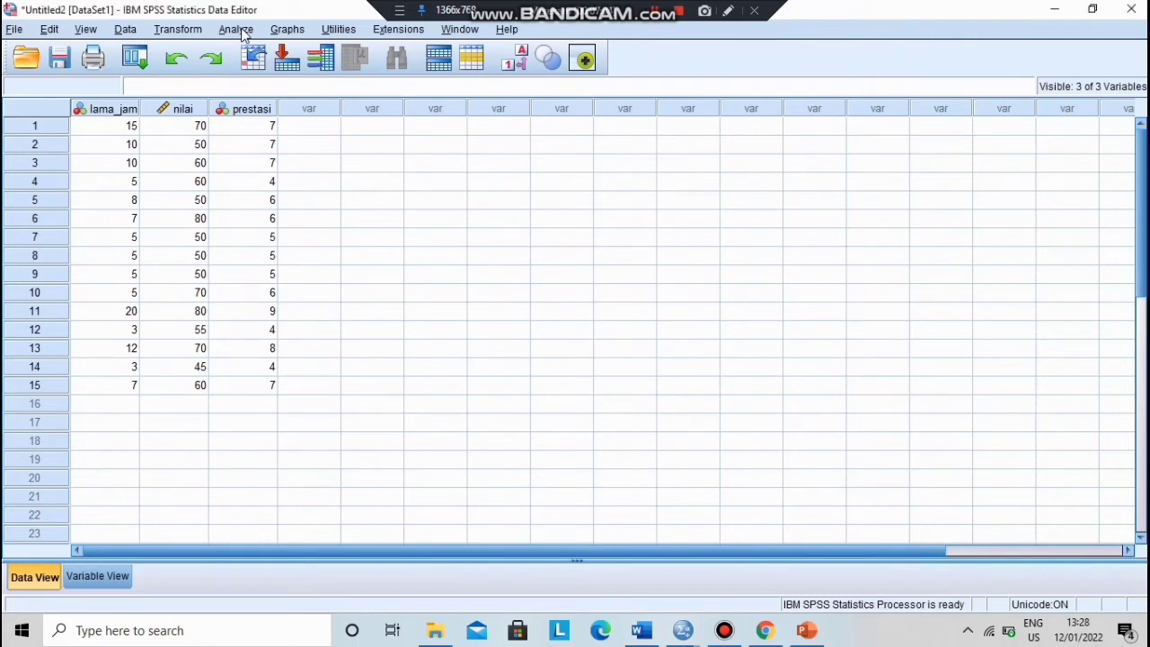
pyautogui.click(241, 31)
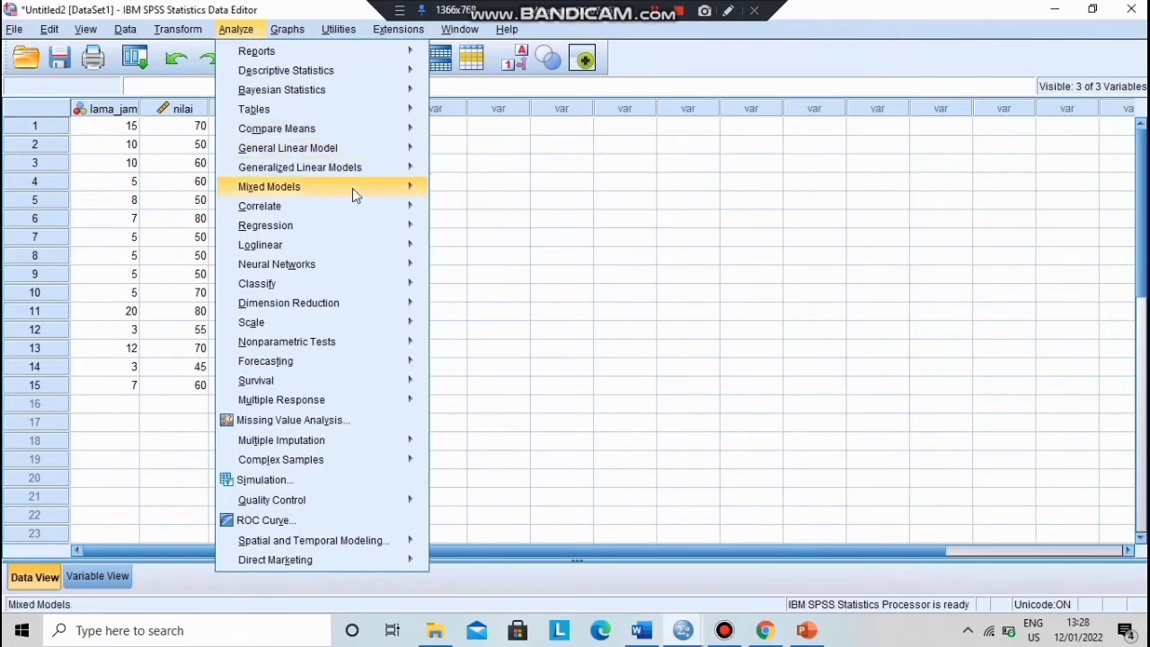
pyautogui.moveTo(363, 232)
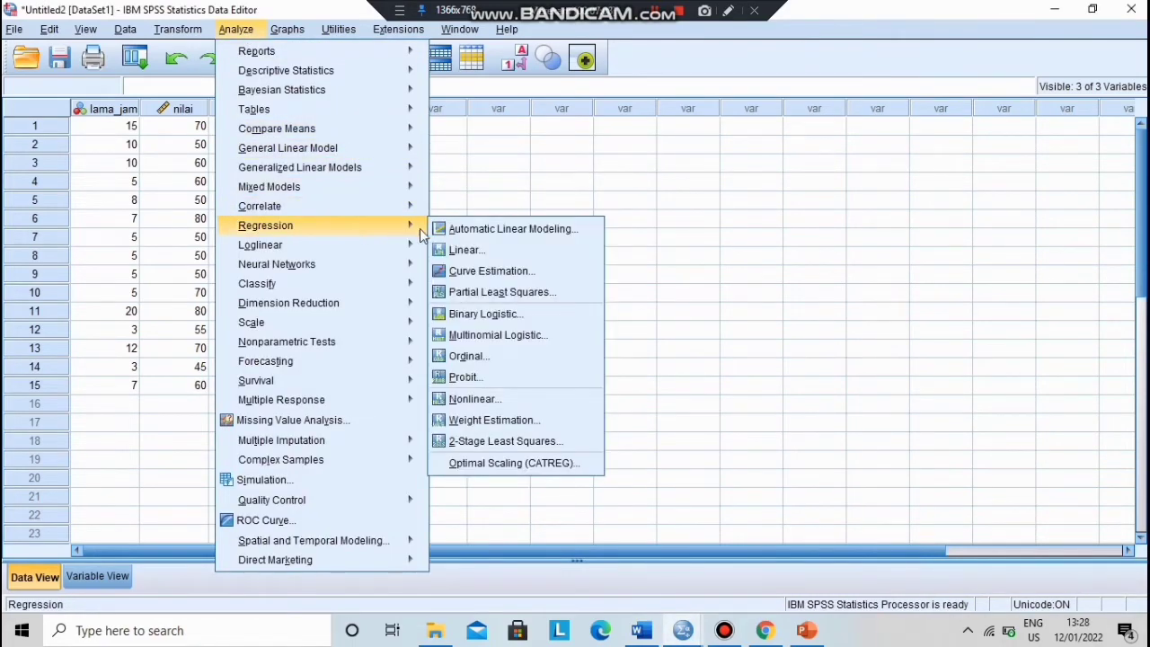
pyautogui.click(438, 251)
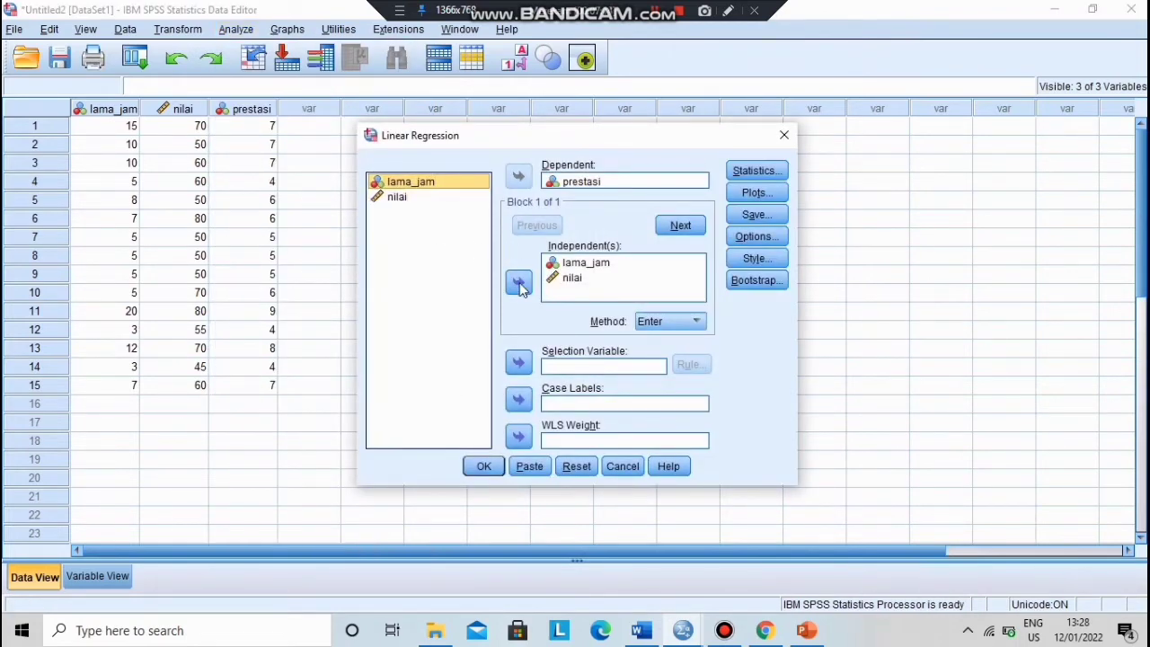
pyautogui.click(757, 214)
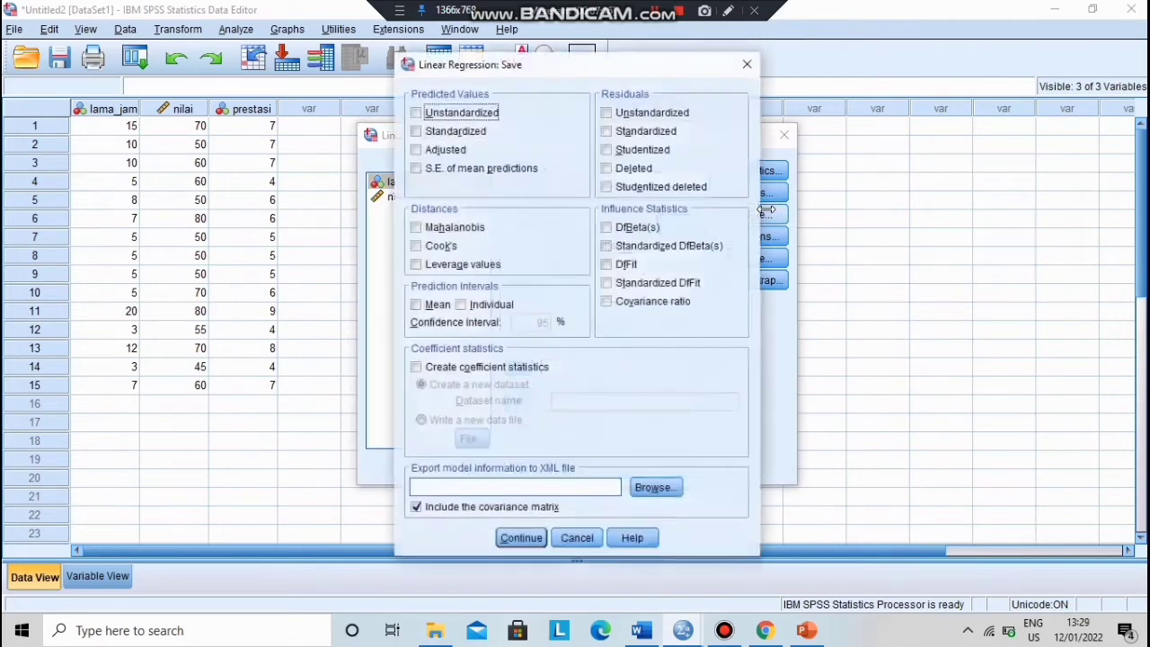
pyautogui.click(416, 112)
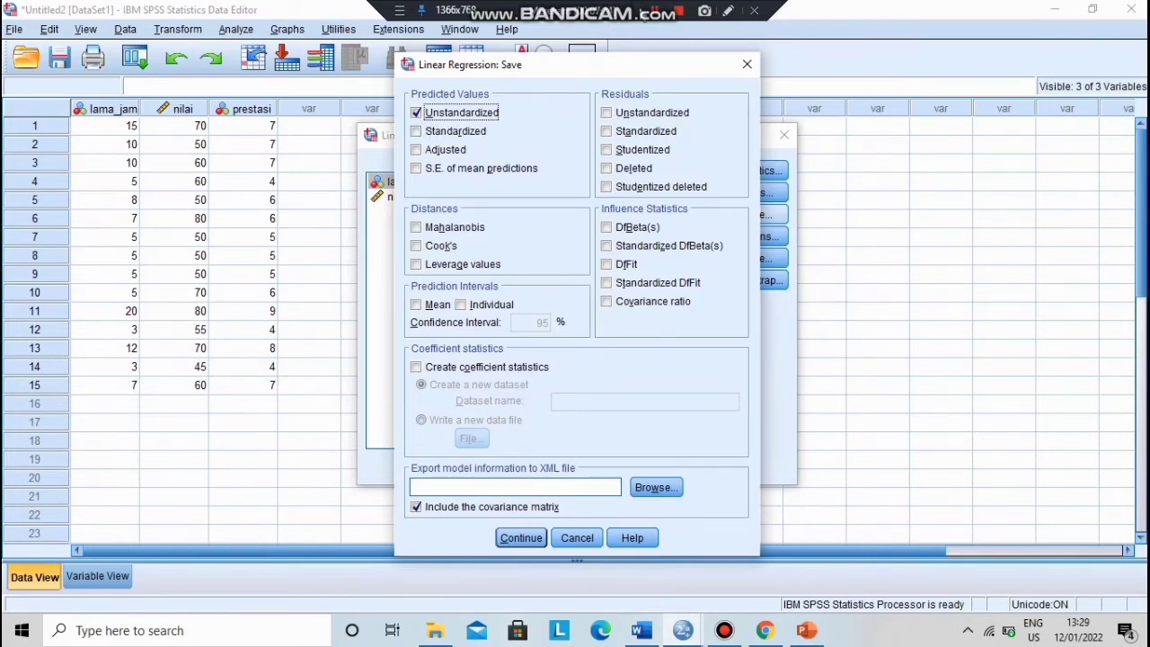
pyautogui.click(654, 11)
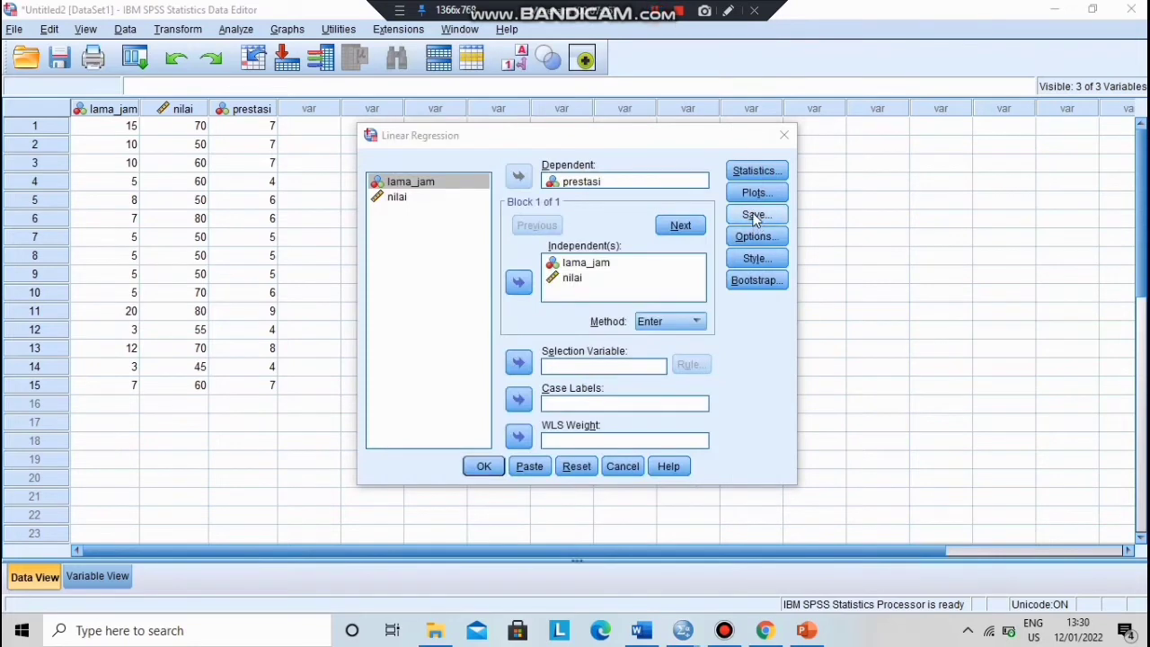
# Step: Set the linear regression to save unstandardized residuals, and run it
pyautogui.click(755, 215)
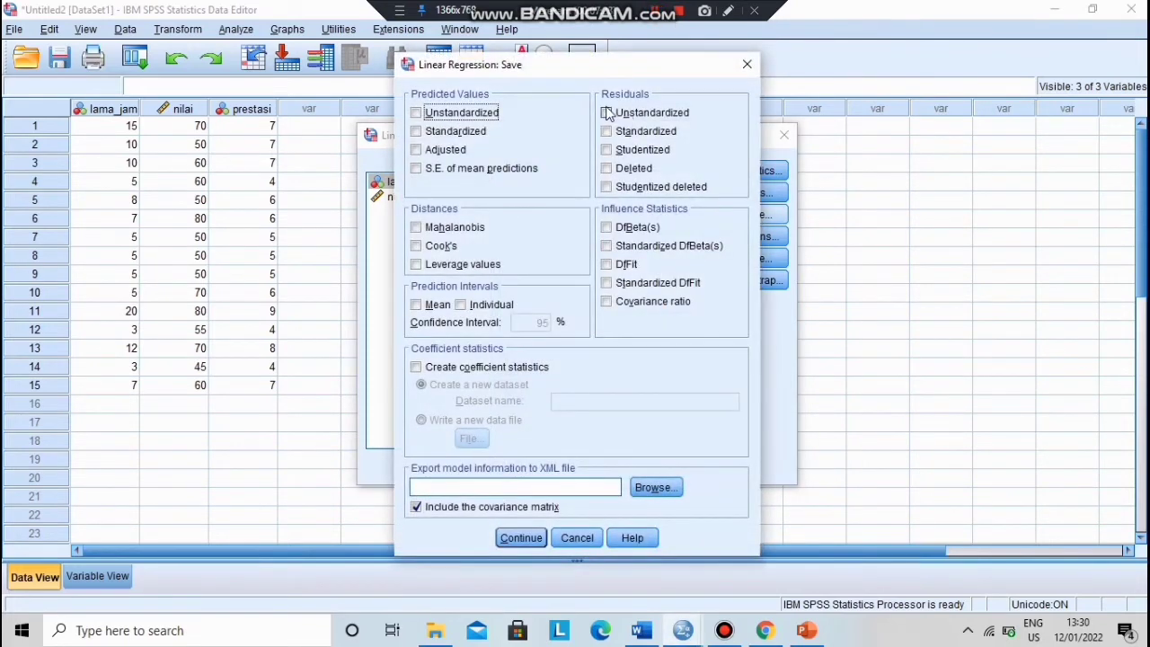
pyautogui.click(607, 112)
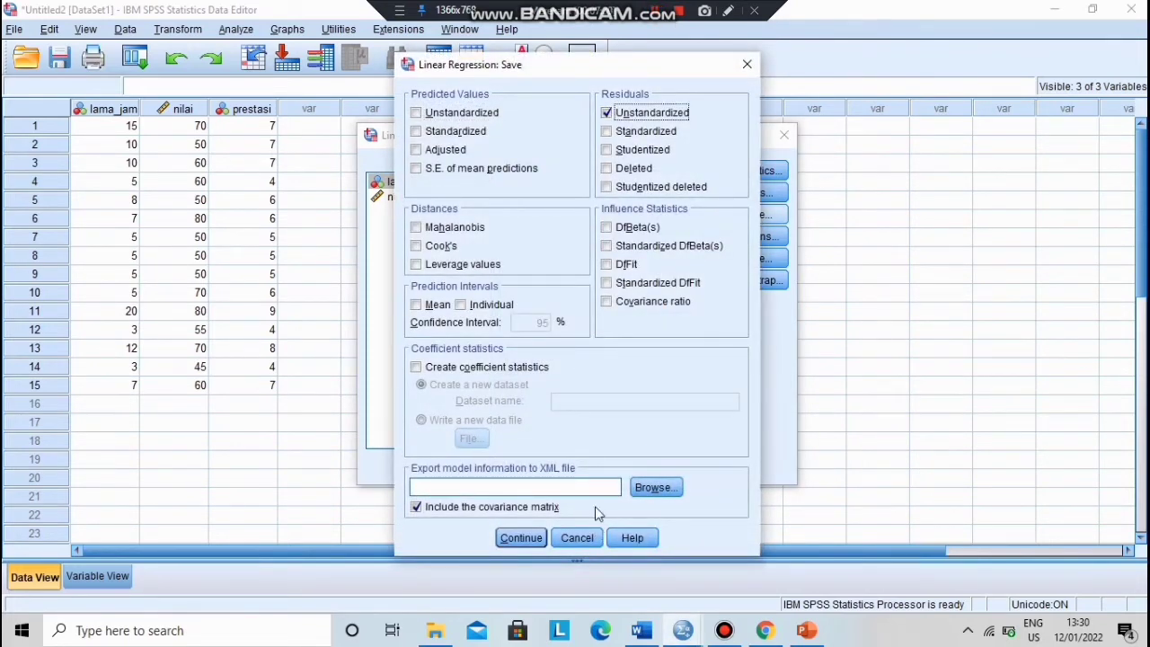
pyautogui.click(523, 536)
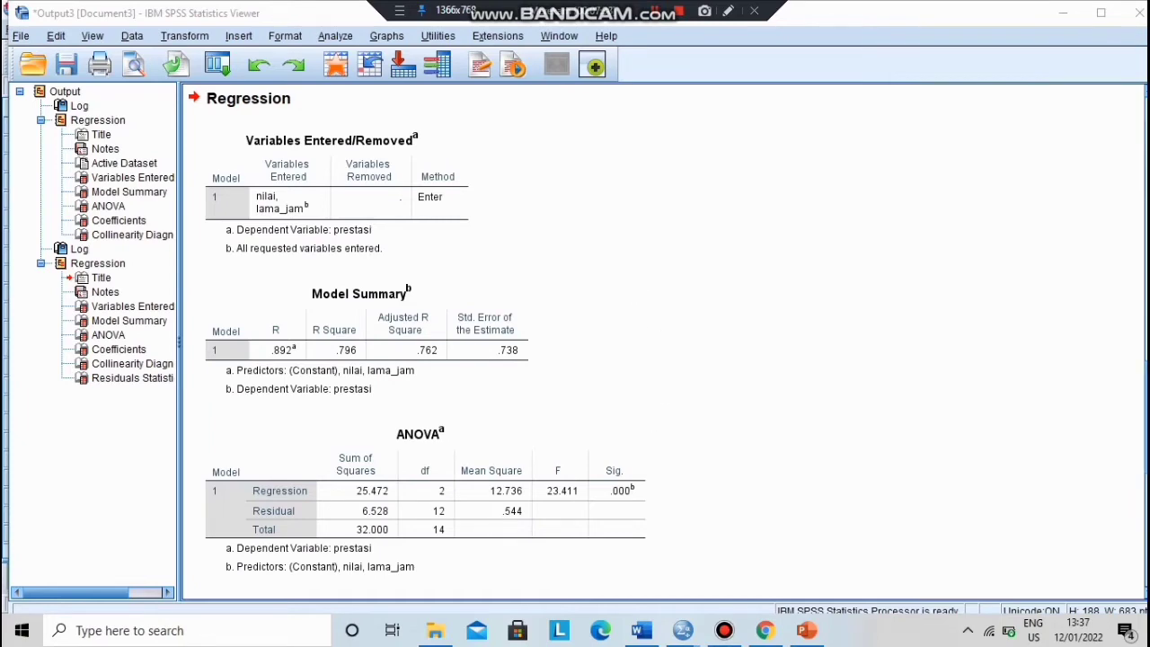
# Step: Compute a new variable abs_res, labelled absolut residu, as the absolute value of the unstandardized residuals with abs(res_1)
pyautogui.scroll(-2, 665, 342)
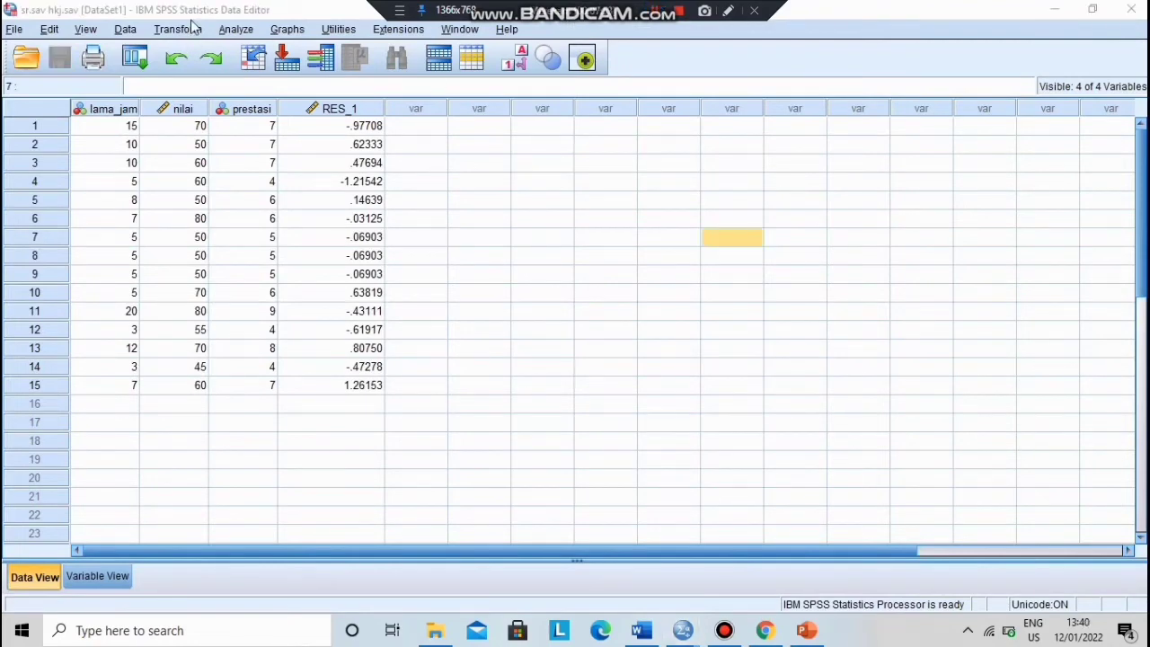
pyautogui.click(191, 27)
pyautogui.click(189, 49)
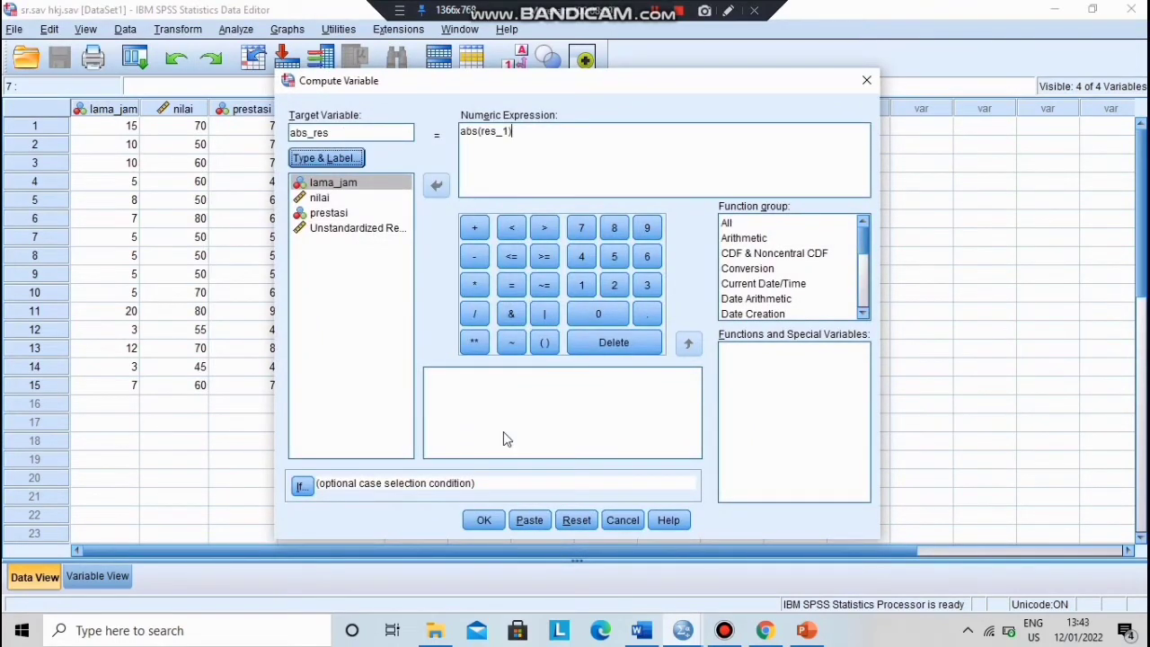
pyautogui.click(481, 521)
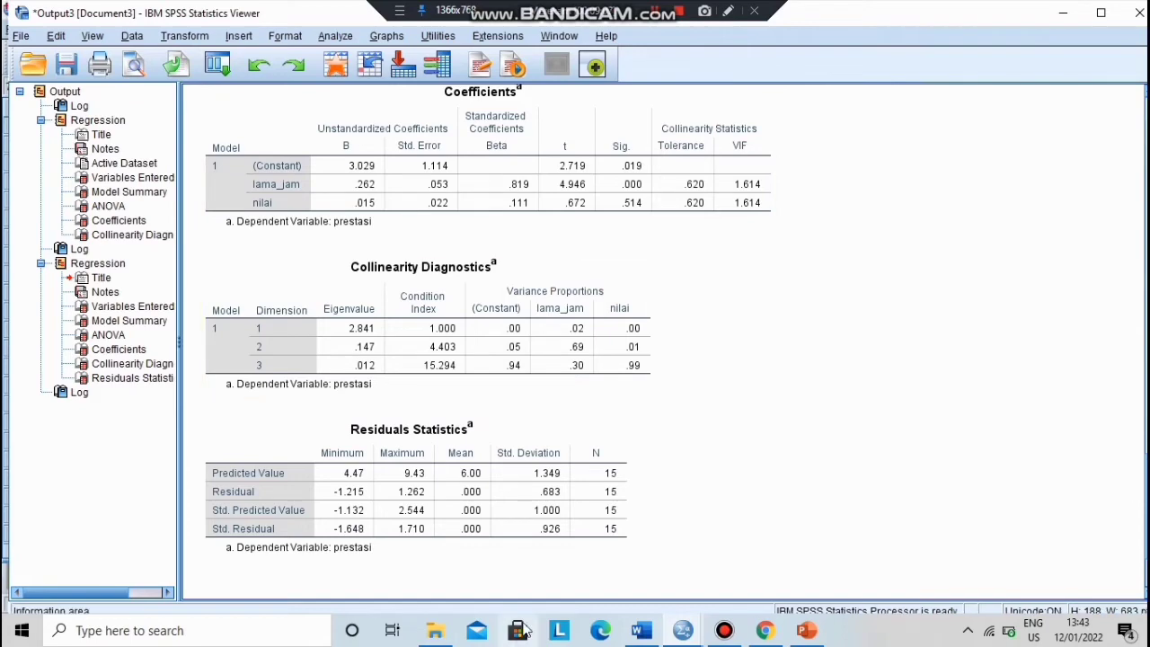
# Step: Run a linear regression from the data editor with absolut residu replacing prestasi as dependent and lama_jam and nilai as independents
pyautogui.moveTo(683, 630)
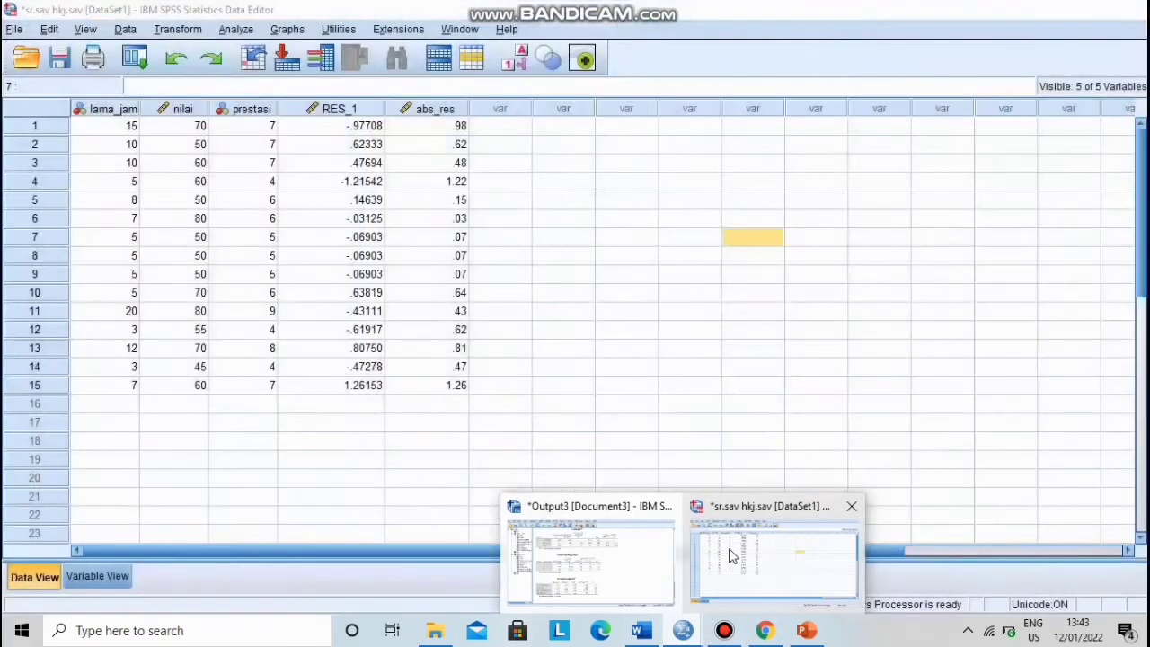
pyautogui.click(729, 552)
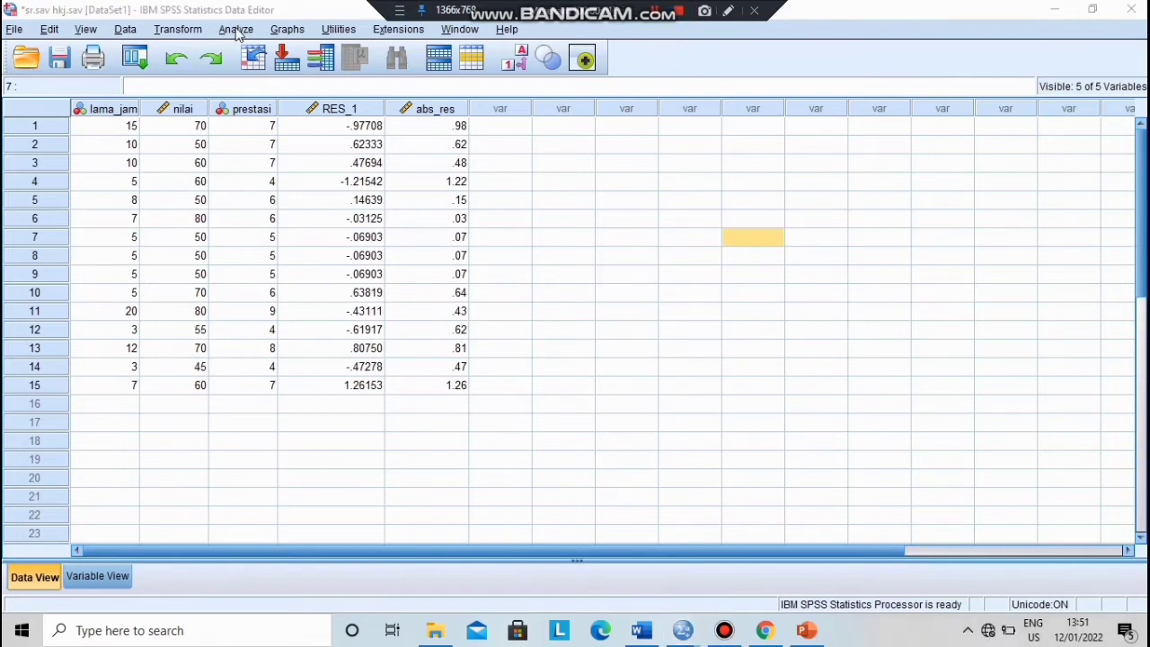
pyautogui.click(236, 29)
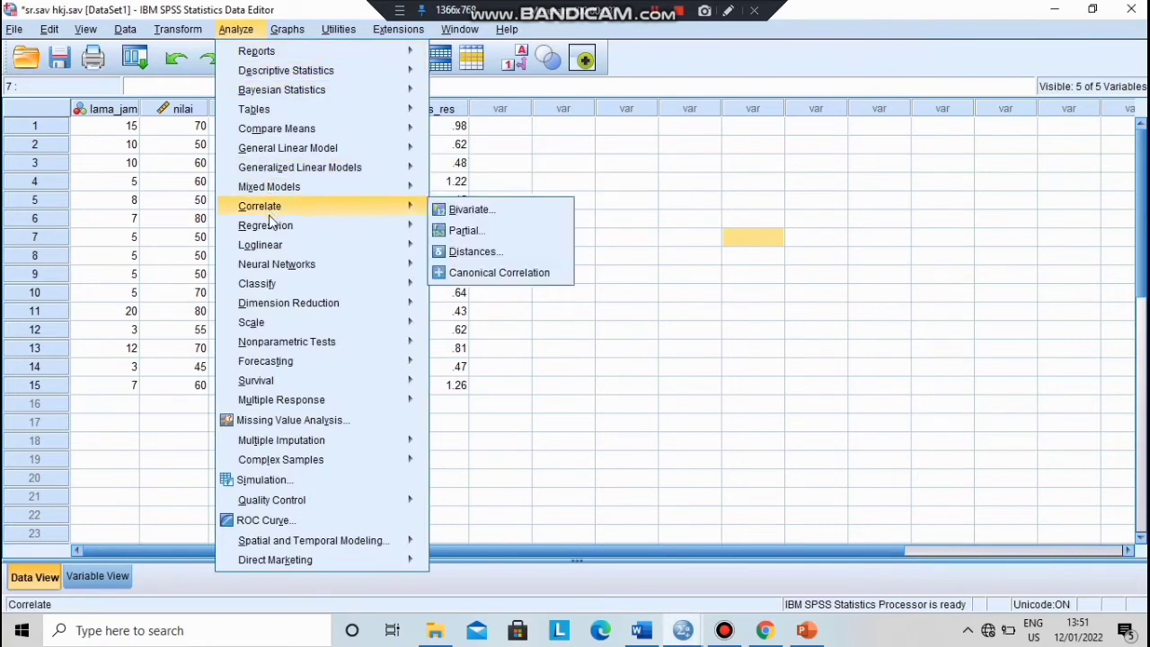
pyautogui.moveTo(409, 244)
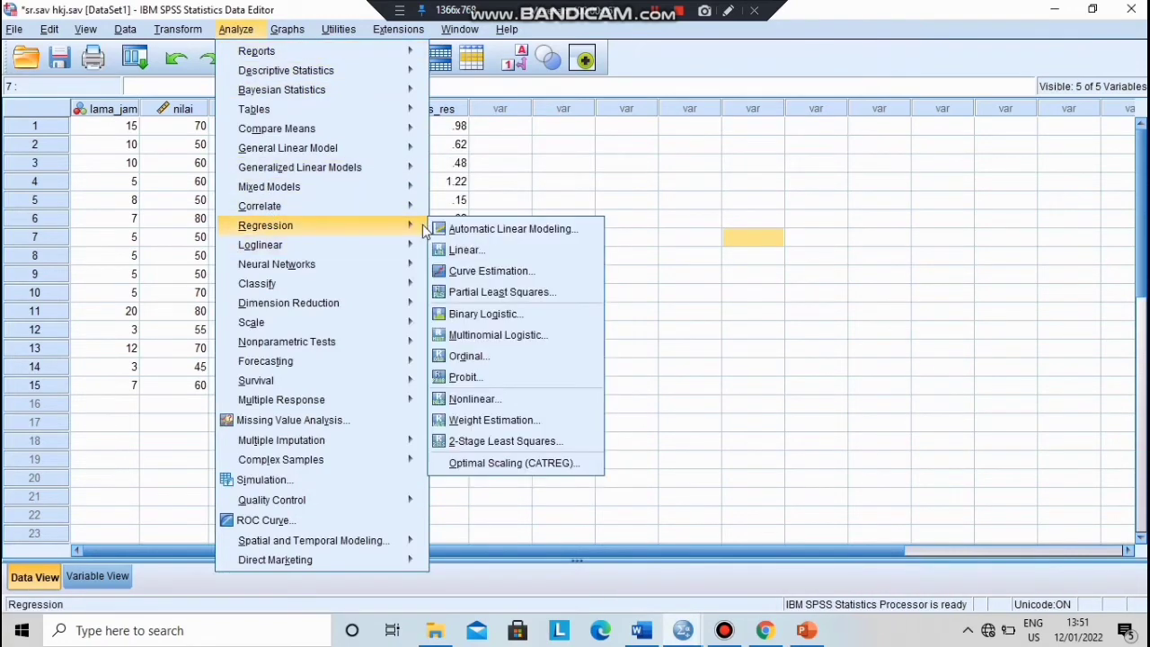
pyautogui.click(454, 250)
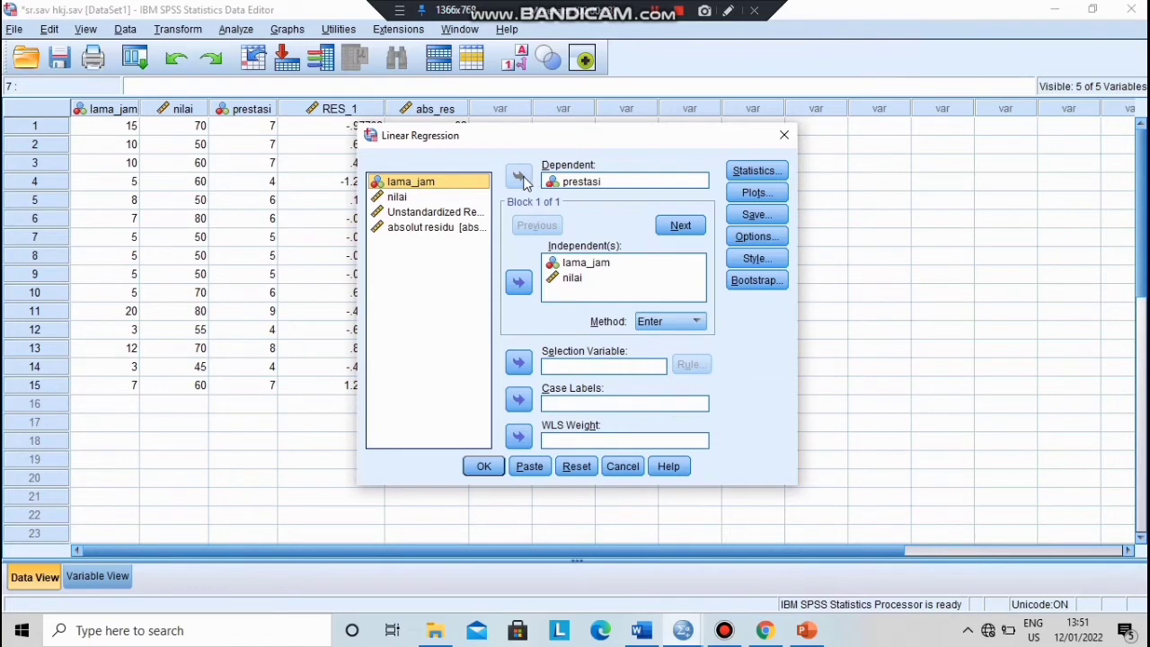
pyautogui.click(575, 183)
pyautogui.click(519, 178)
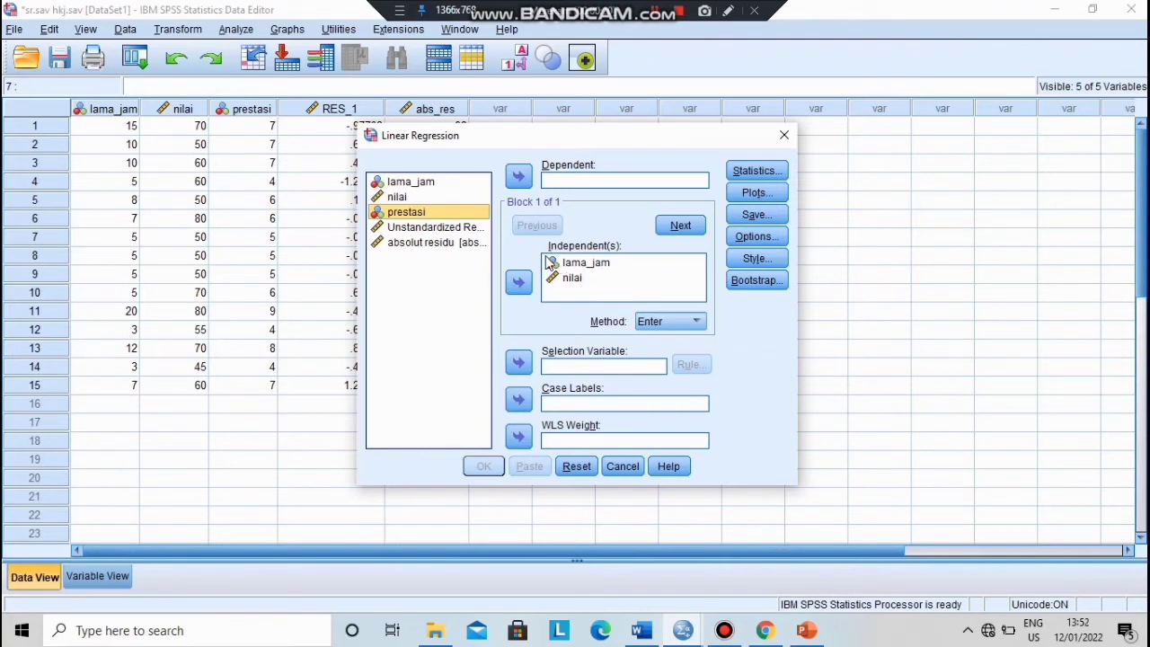
pyautogui.click(471, 244)
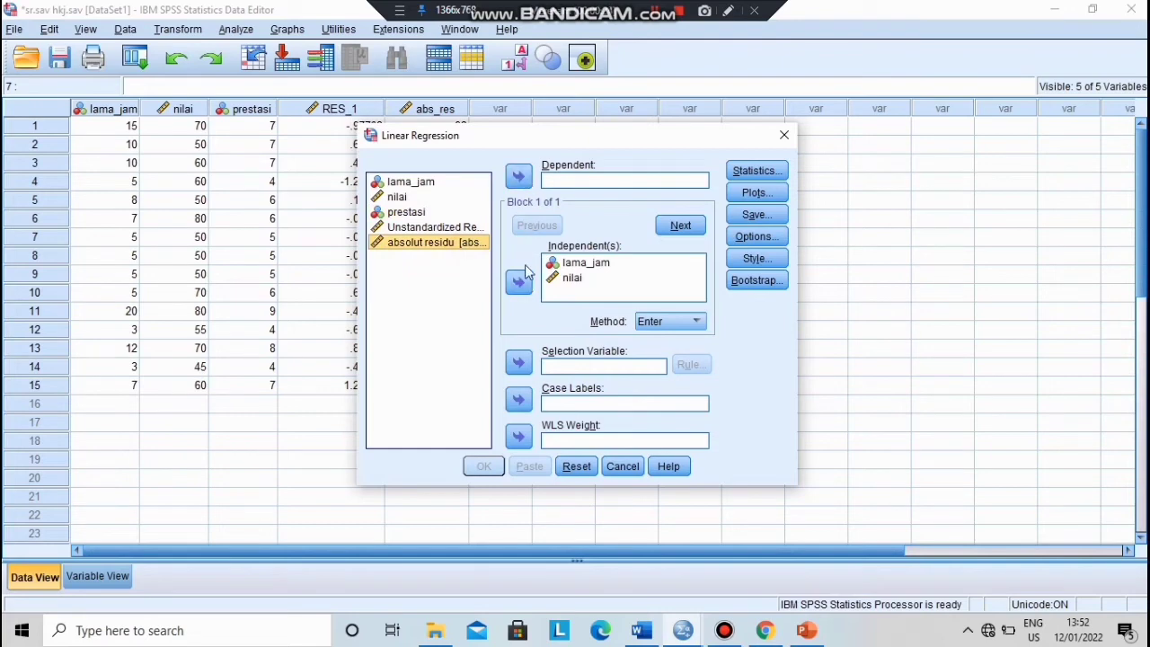
pyautogui.click(520, 178)
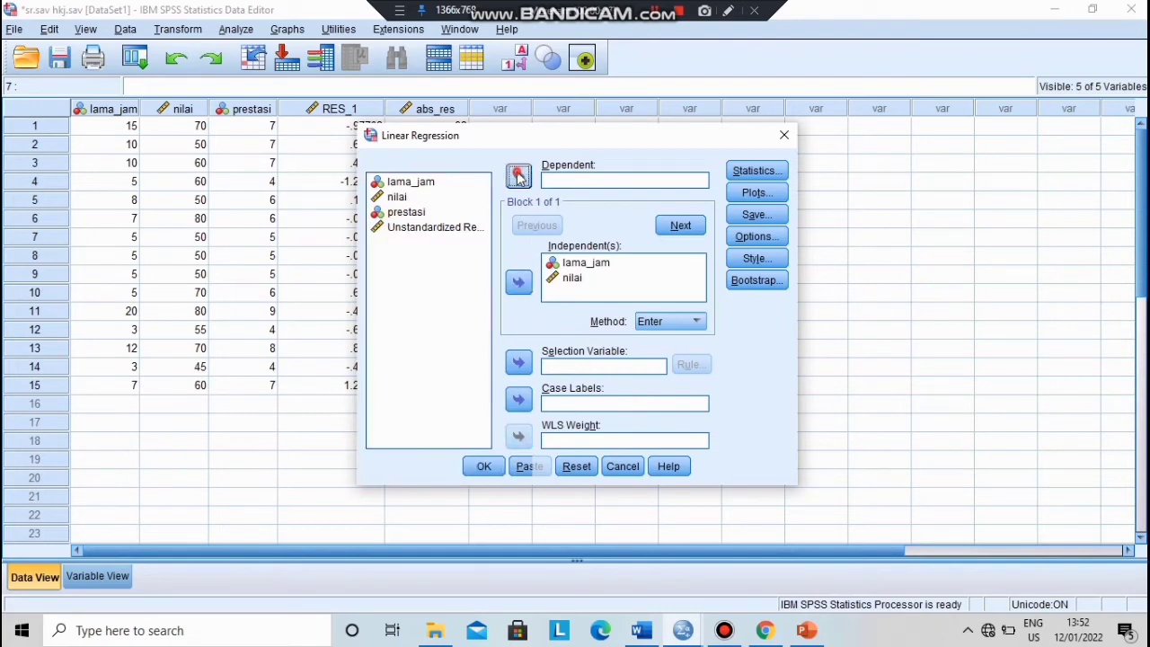
pyautogui.click(483, 465)
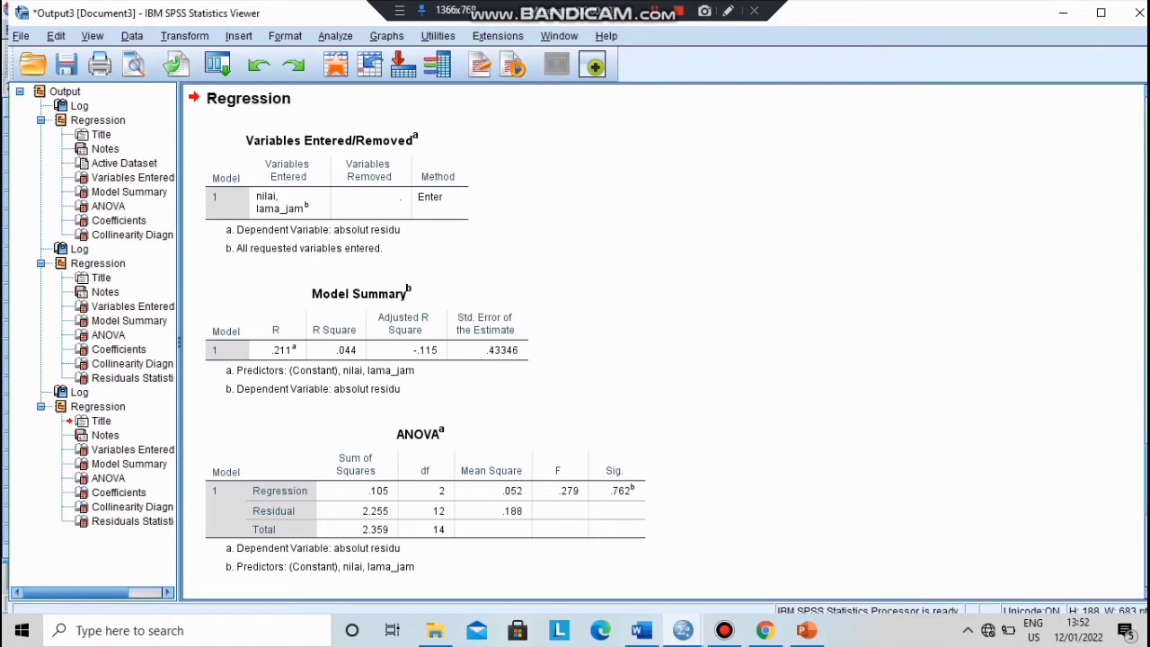
# Step: Insert the ANOVA table of the absolut residu regression below the "Homosidesitas" heading in Word
pyautogui.scroll(-5, 1145, 476)
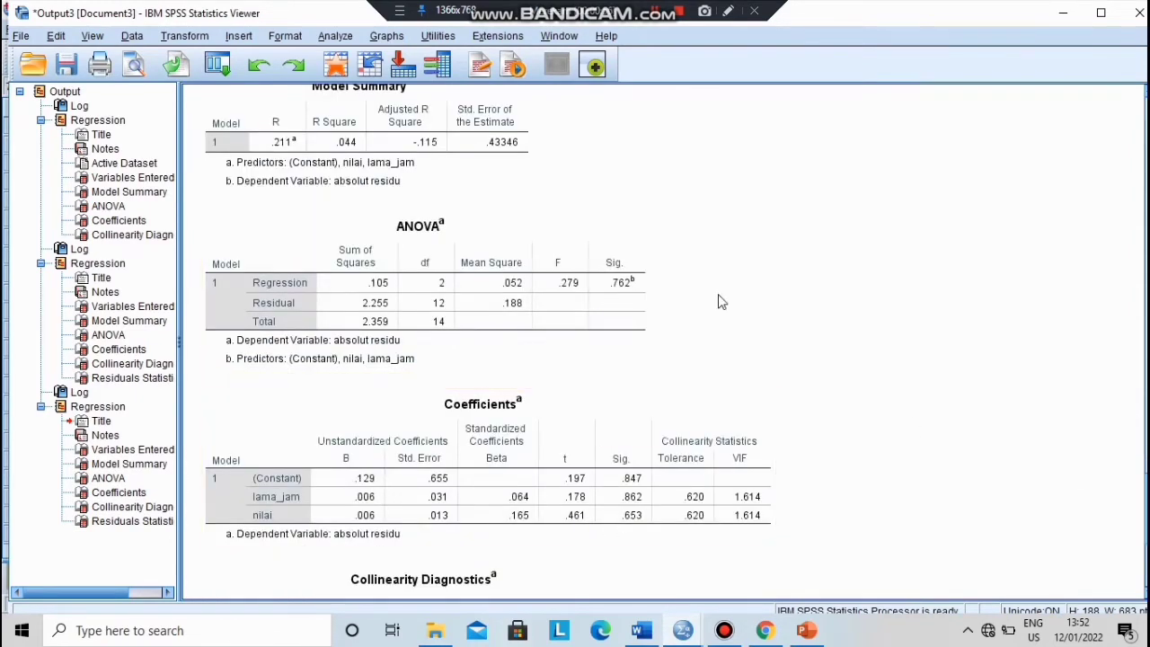
pyautogui.click(661, 11)
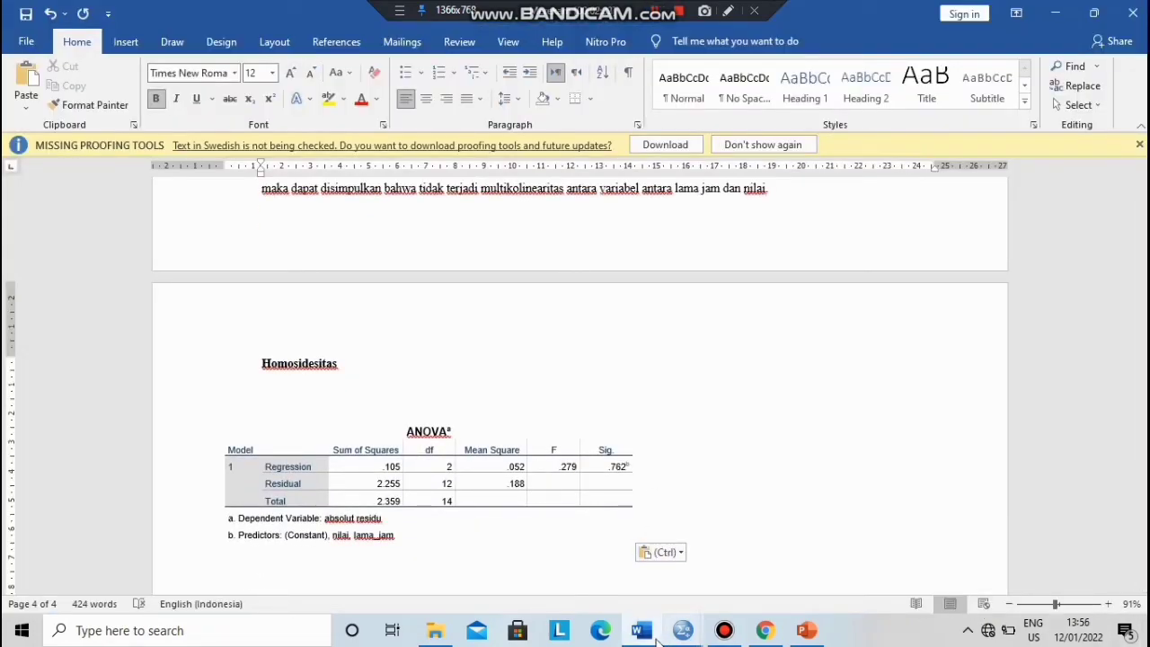
pyautogui.hotkey('ctrl', 'v')
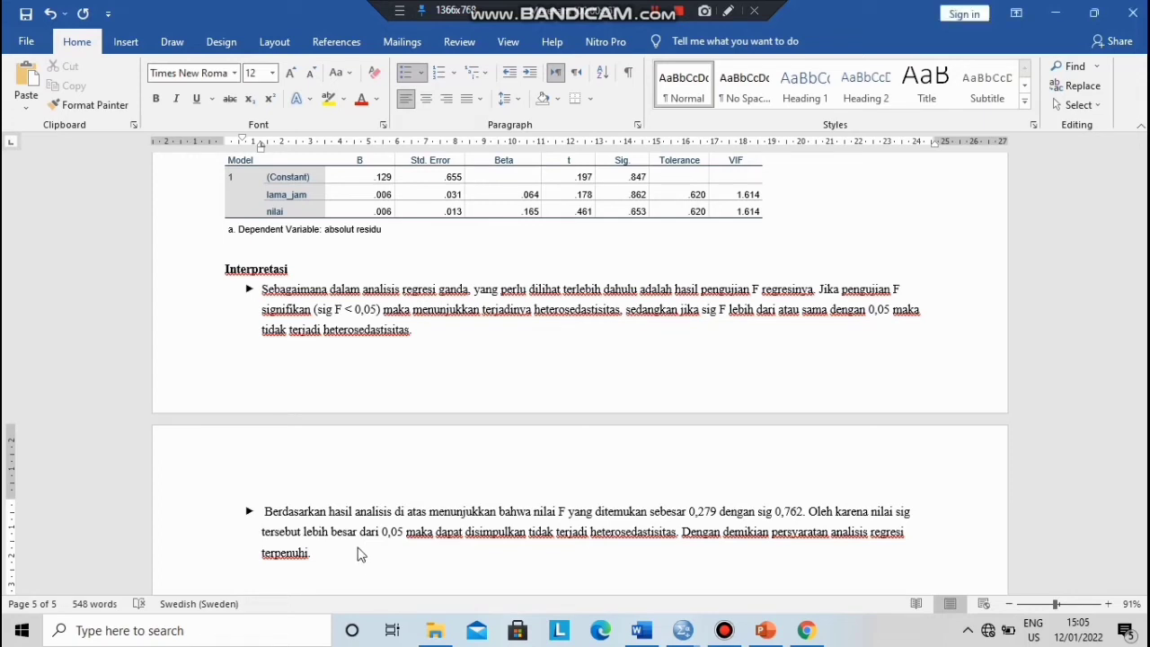
pyautogui.press('Return')
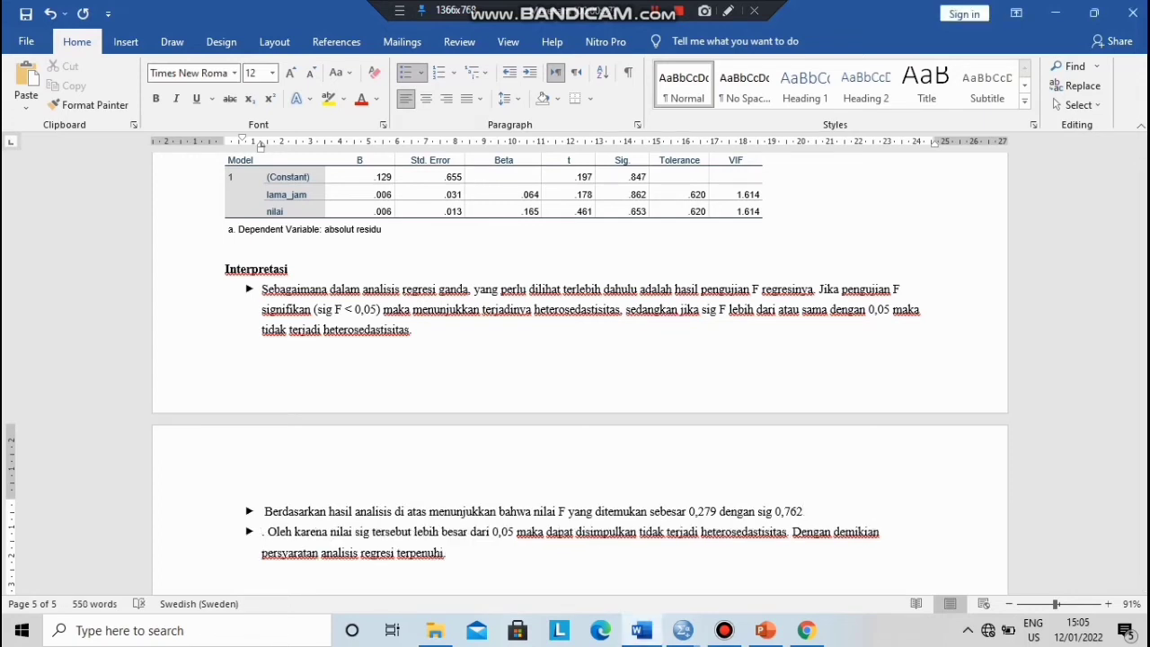
pyautogui.hotkey('ctrl', 'z')
pyautogui.hotkey('ctrl', 'z')
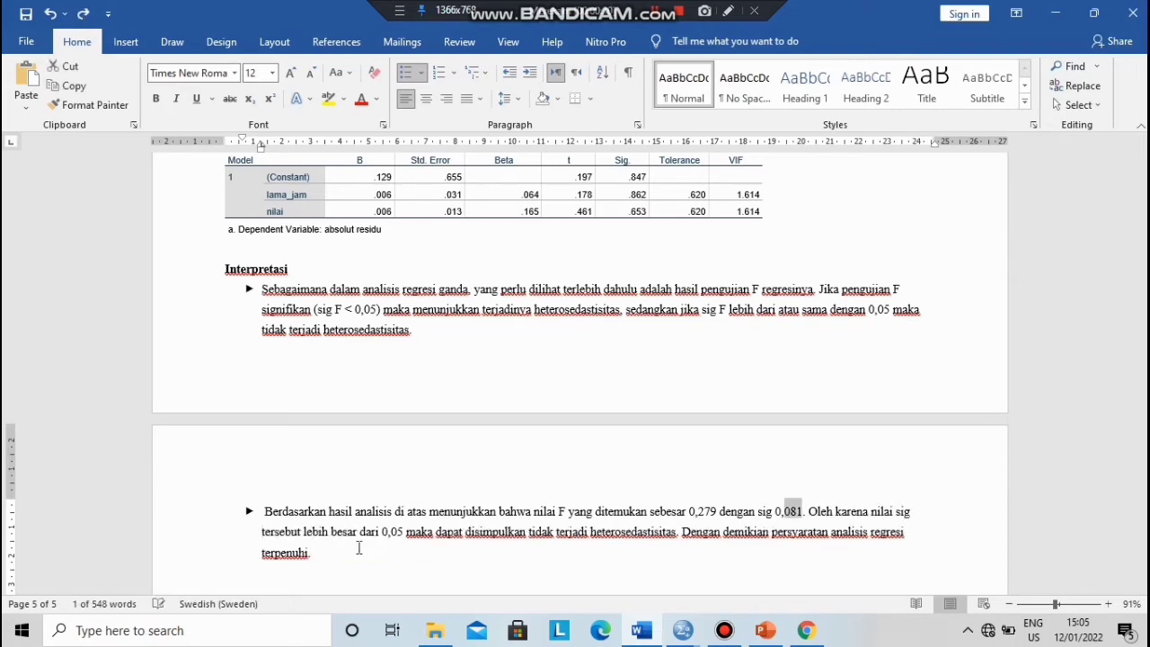
# Step: Write "Autokorelasi" on a new unbulleted line after the conclusion that no heterosedastisitas occurs
pyautogui.click(359, 548)
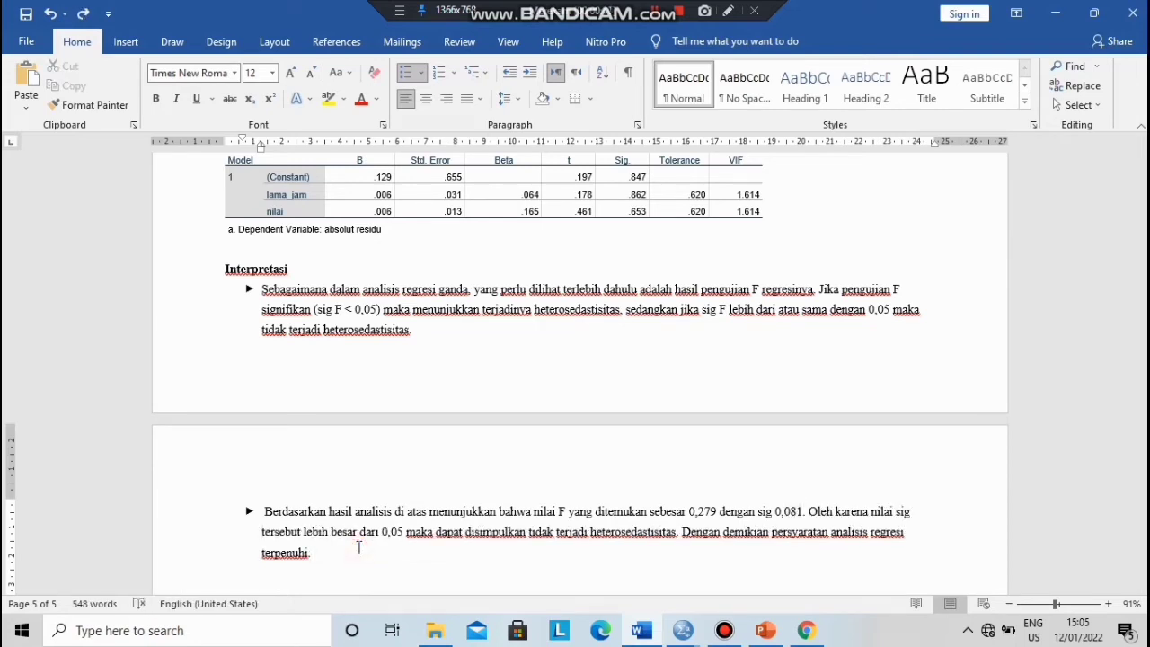
pyautogui.press('Return')
pyautogui.press('BackSpace')
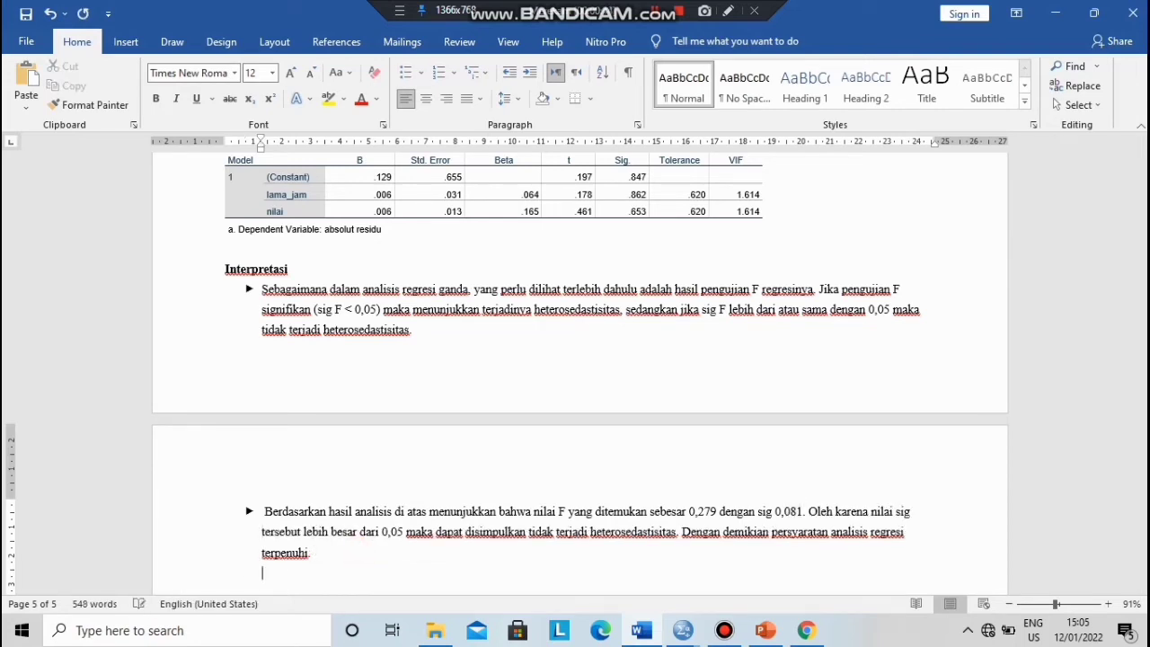
pyautogui.press('capslock')
pyautogui.write('A')
pyautogui.press('capslock')
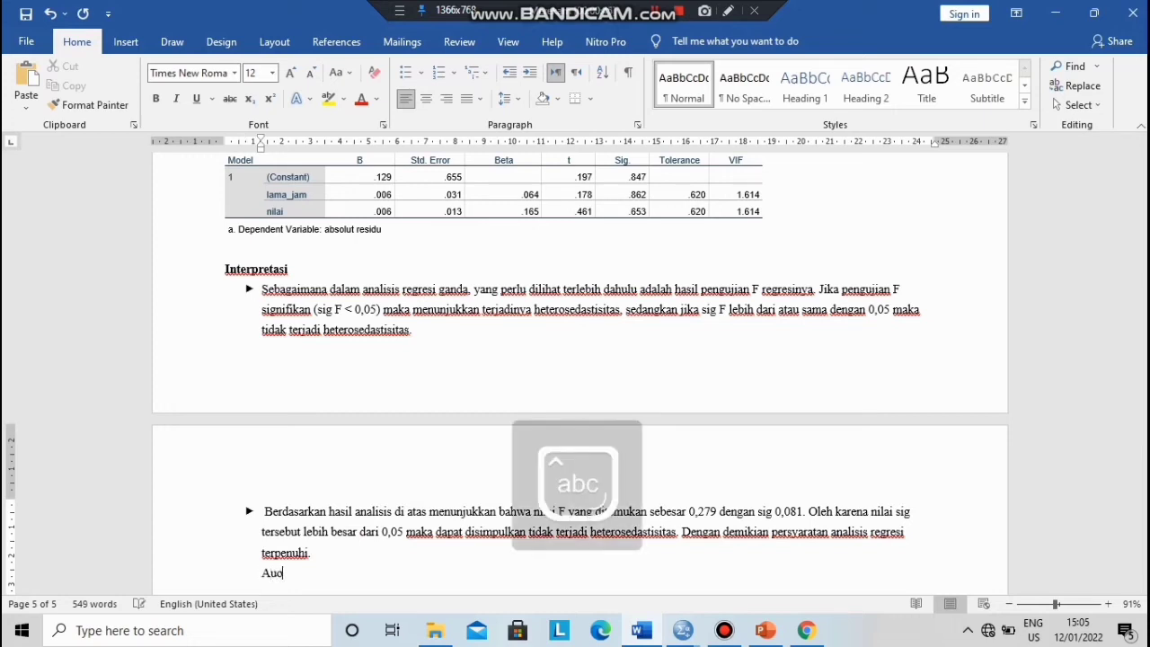
pyautogui.write('uo')
pyautogui.press('BackSpace')
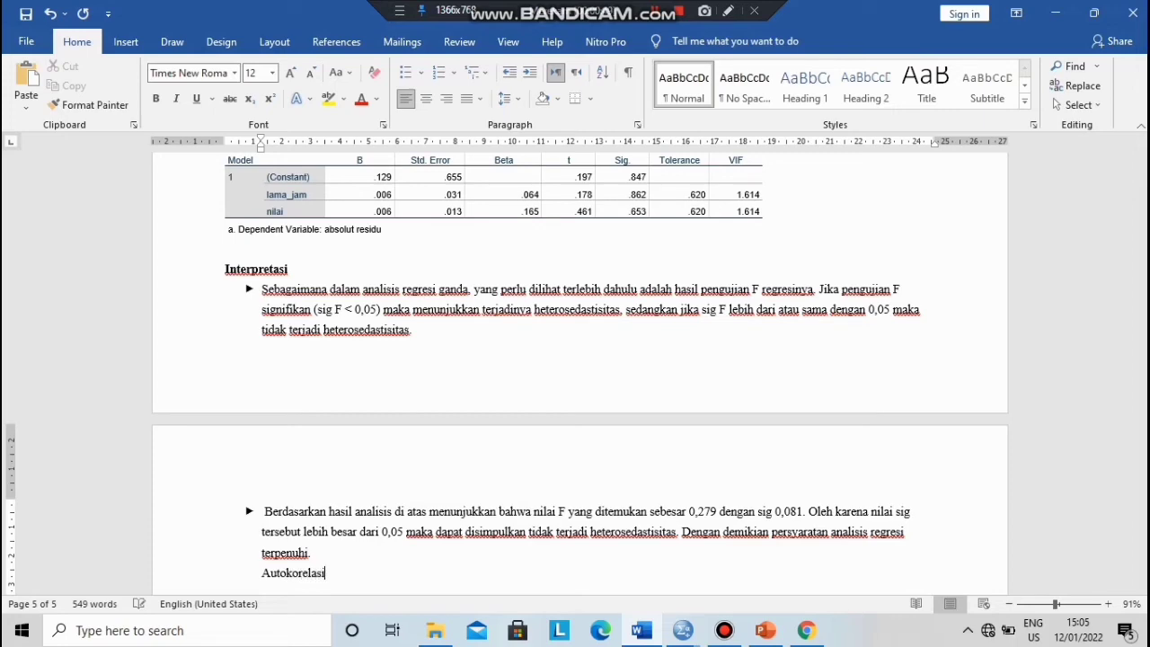
pyautogui.write('tokorelasi')
# Step: Switch to SPSS and reopen the linear regression setup, replacing absolut residu with prestasi as the dependent variable
pyautogui.hotkey('alt', 'Tab')
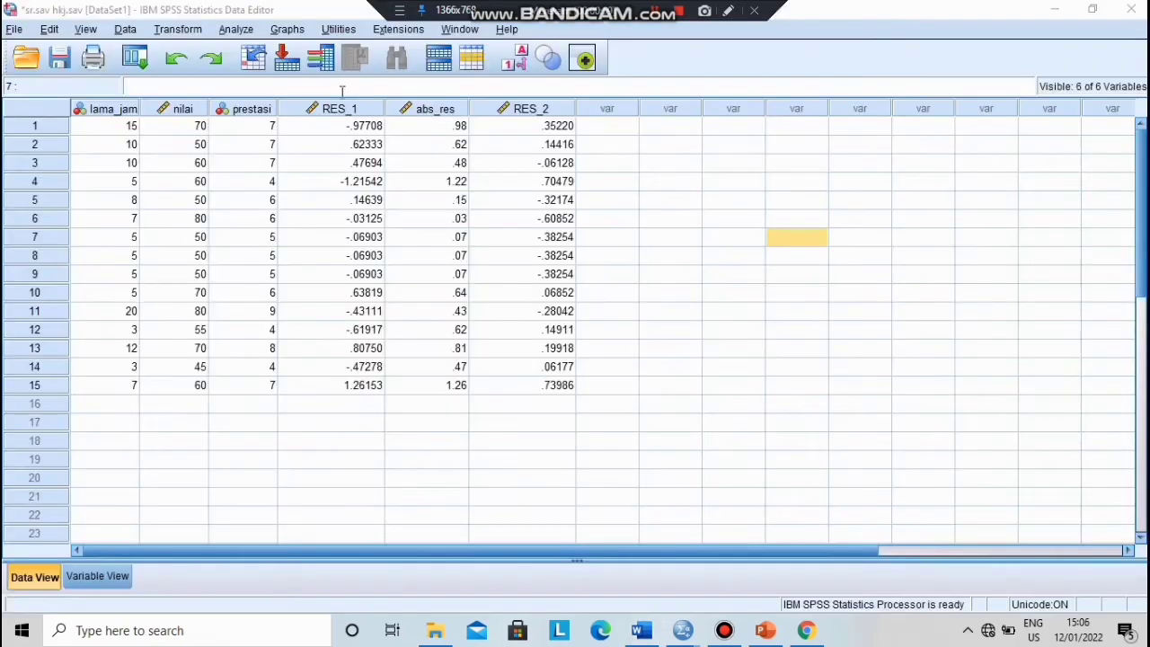
pyautogui.click(238, 30)
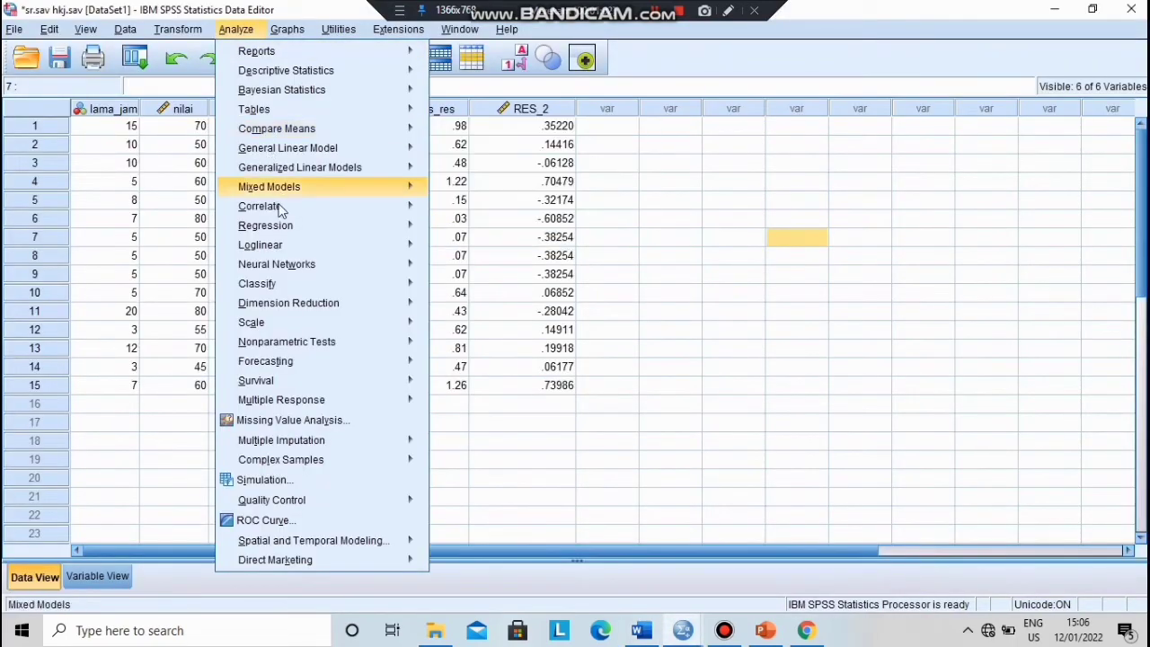
pyautogui.moveTo(282, 232)
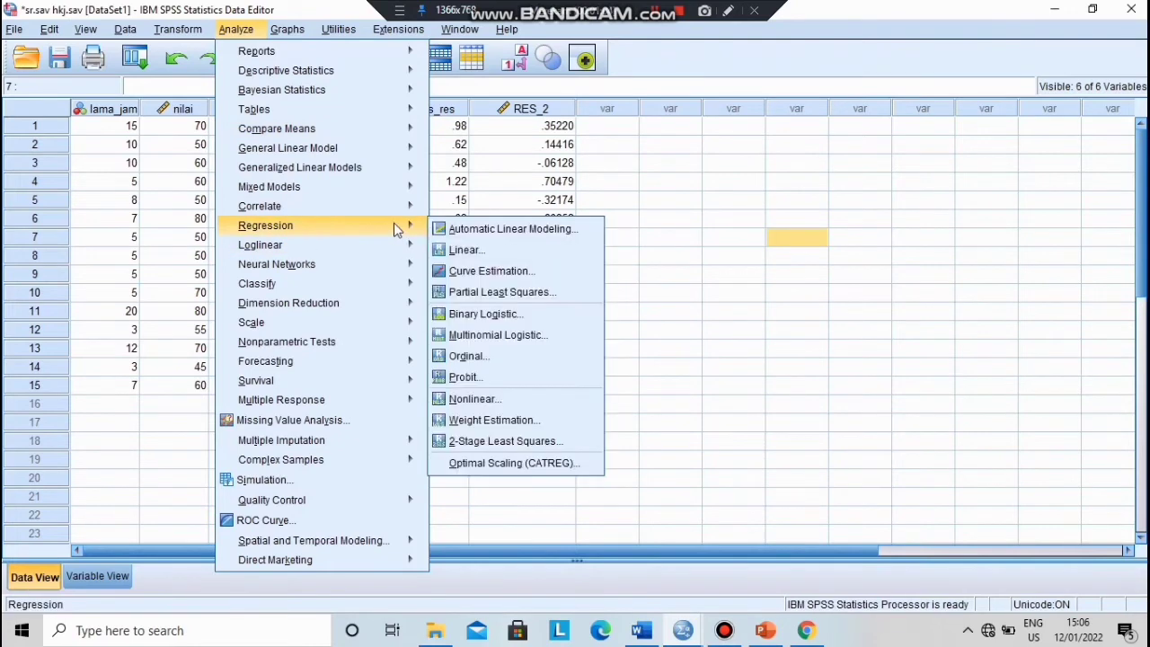
pyautogui.moveTo(405, 244)
pyautogui.click(449, 250)
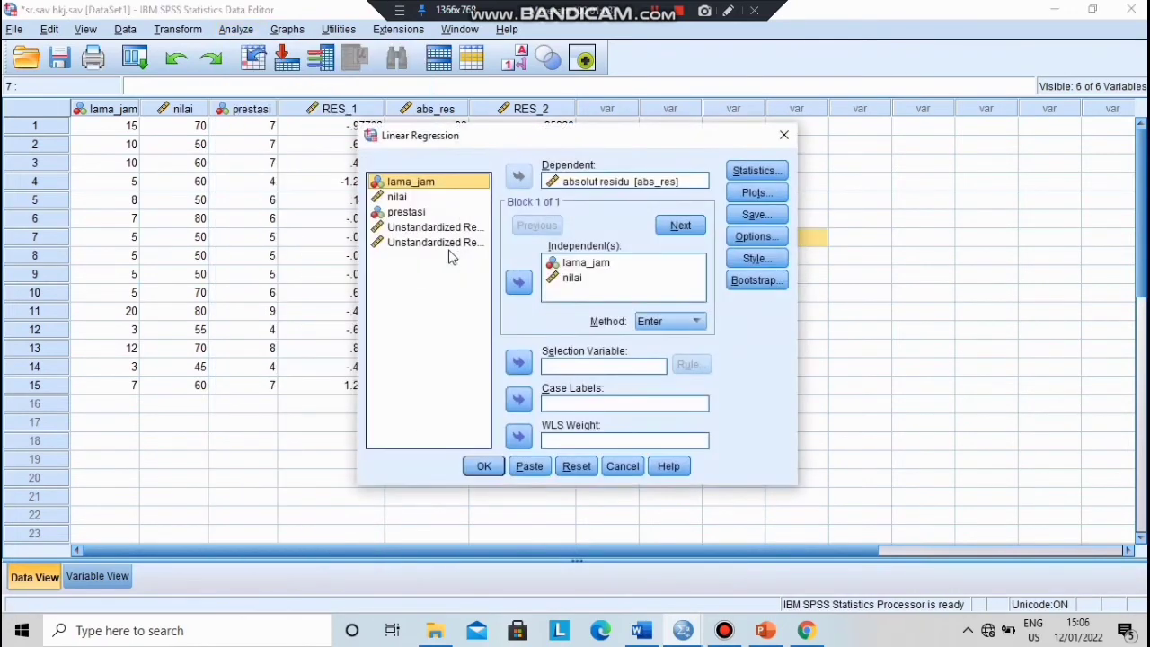
pyautogui.click(550, 182)
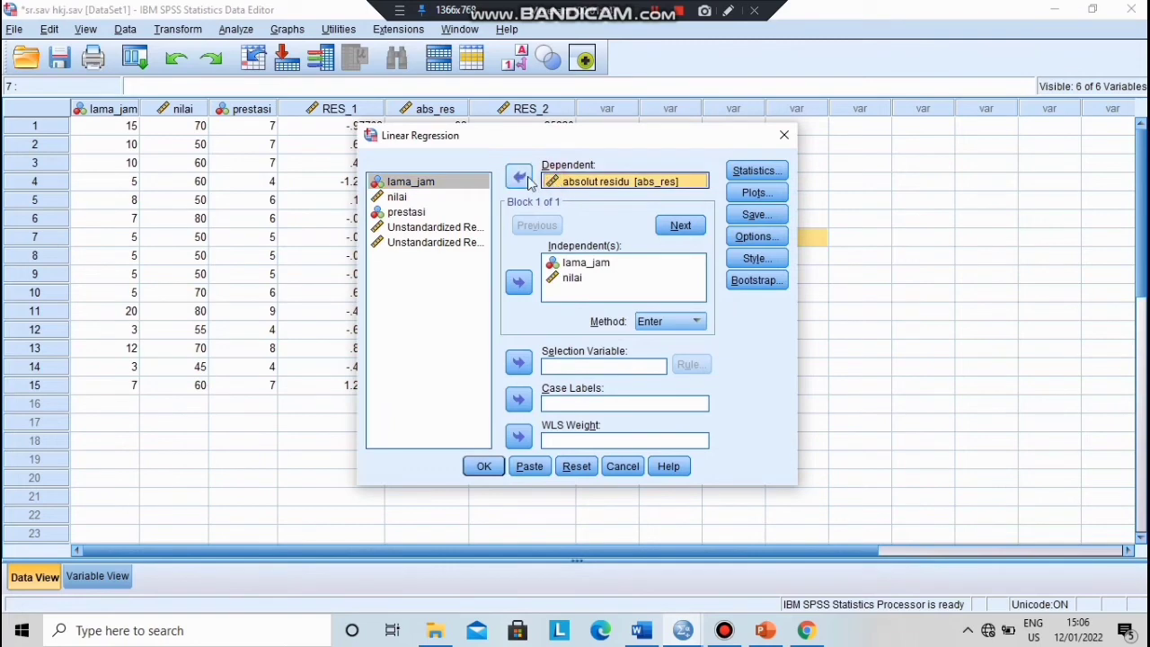
pyautogui.click(522, 177)
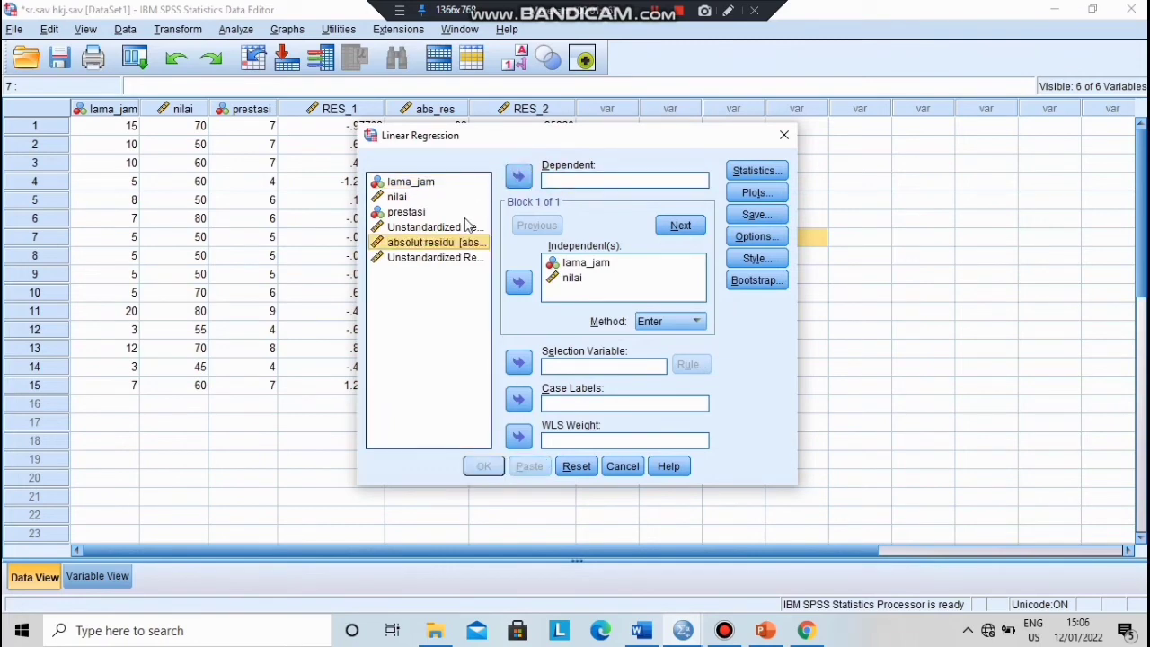
pyautogui.click(413, 212)
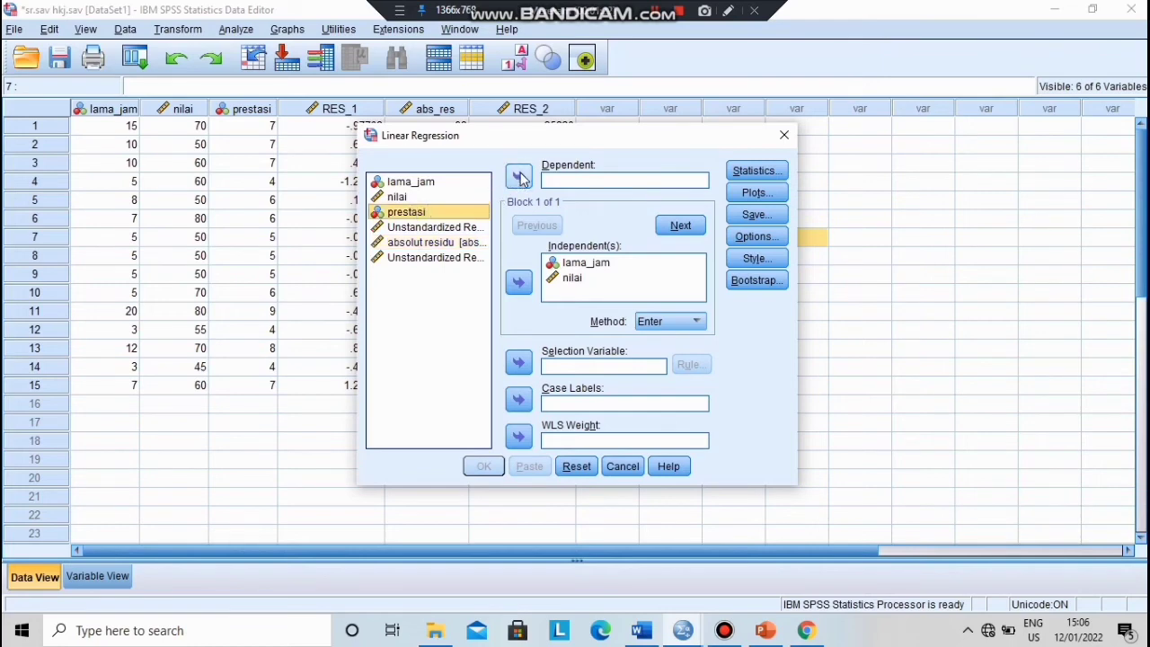
pyautogui.click(519, 177)
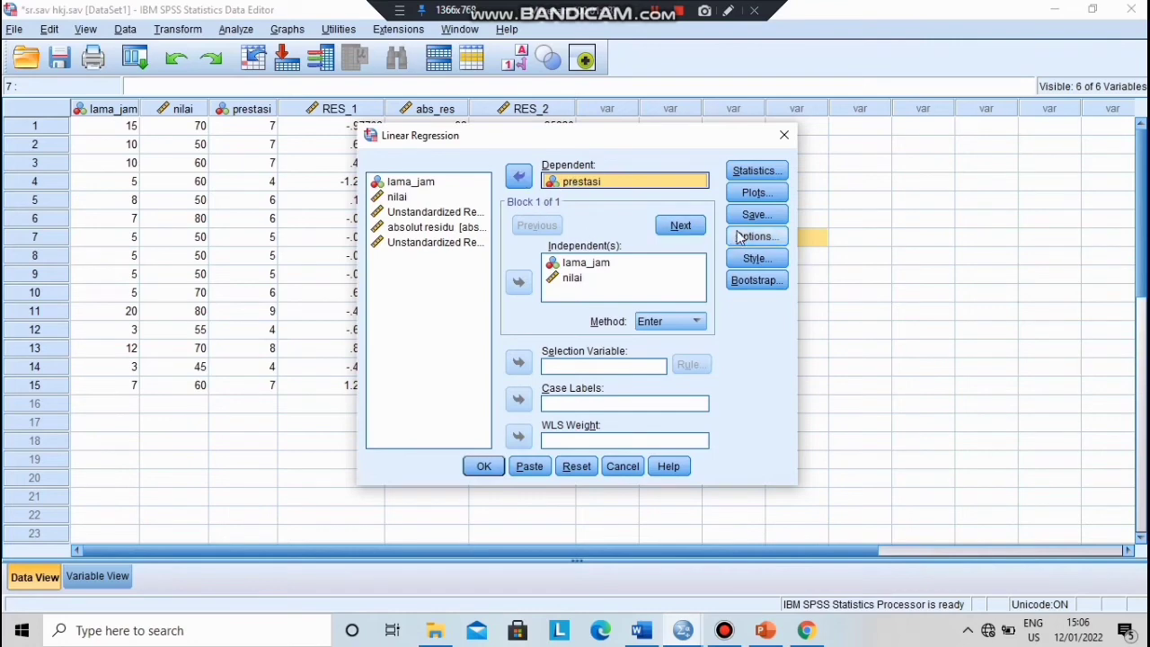
# Step: Add the Durbin-Watson residual statistic to the linear regression and run it
pyautogui.click(755, 172)
pyautogui.click(452, 333)
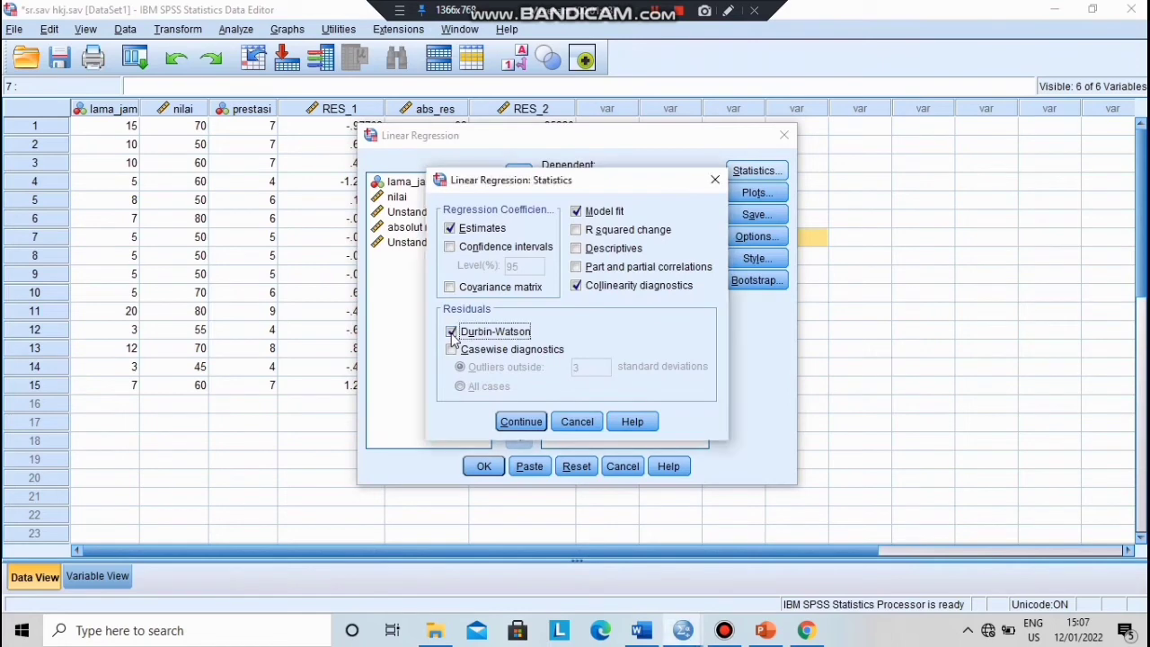
pyautogui.click(519, 421)
pyautogui.click(485, 468)
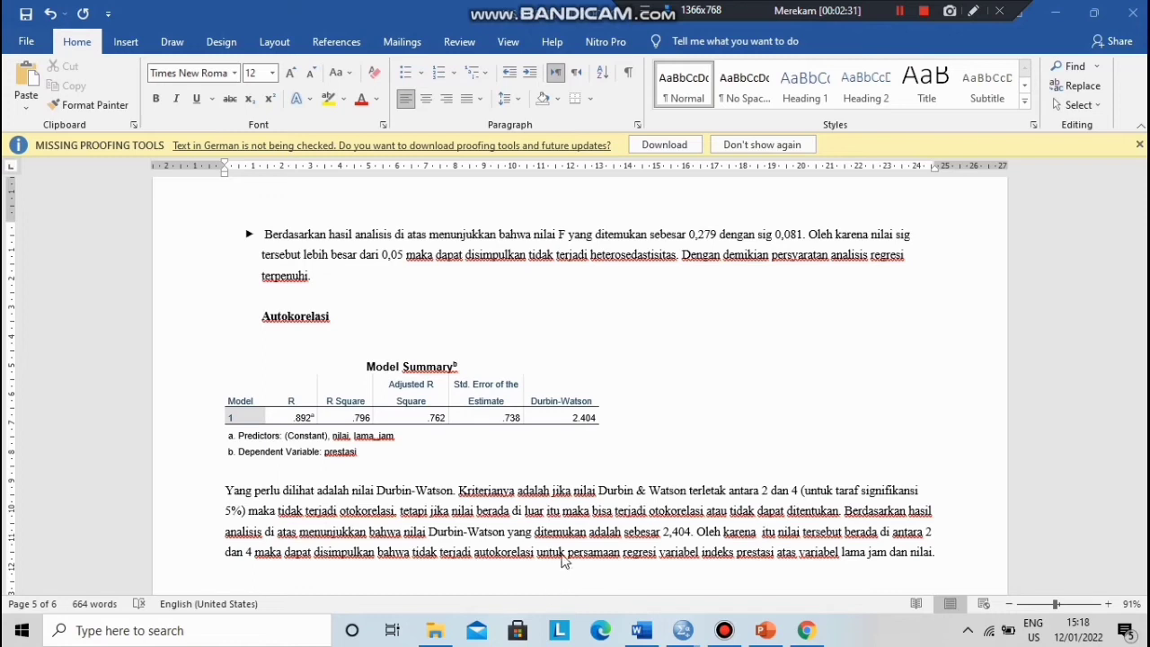
# Step: In the Durbin-Watson paragraph in Word, correct the first "otokorelasi" to "autokorelasi"
pyautogui.click(341, 507)
pyautogui.write('au')
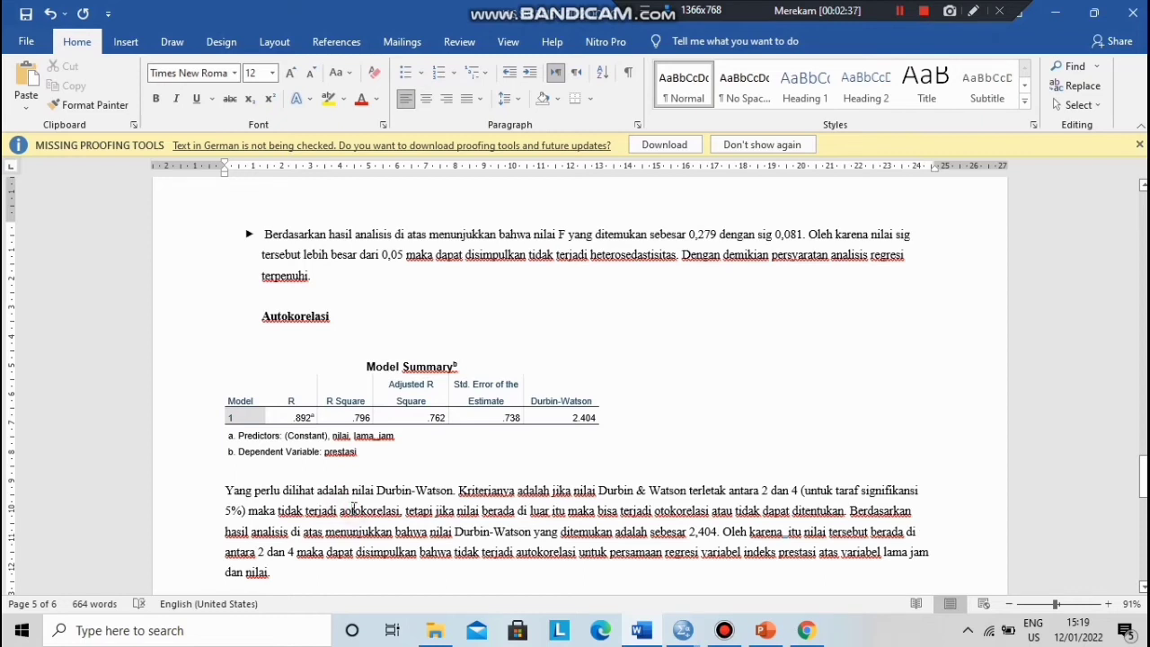
pyautogui.press('Delete')
pyautogui.write('u')
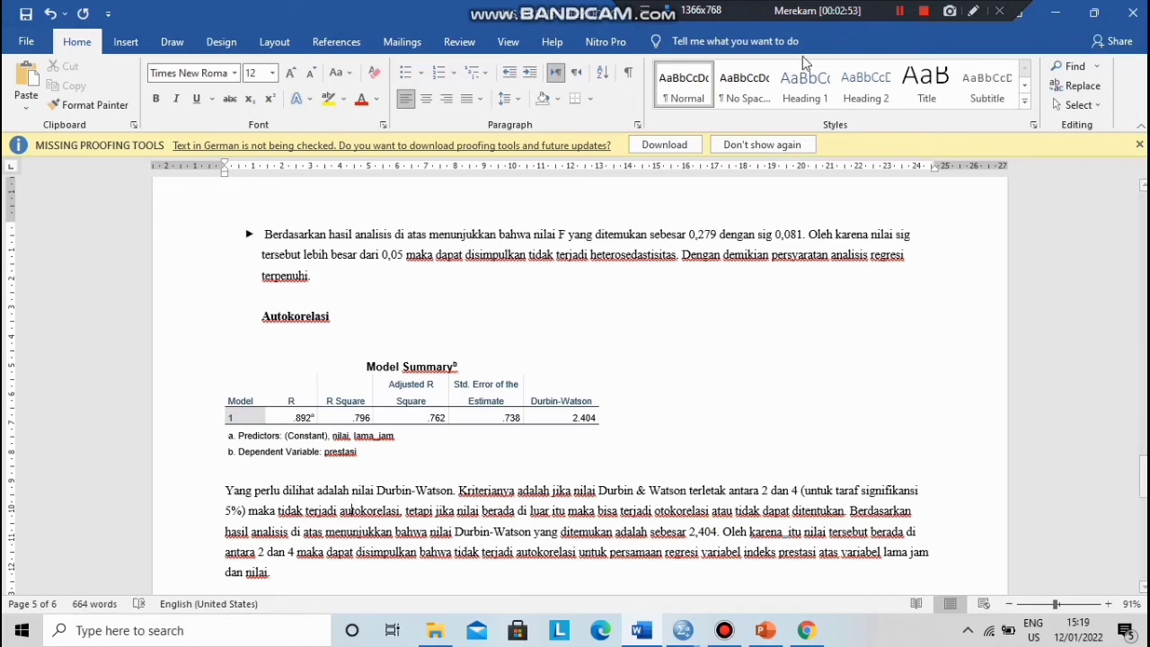
pyautogui.click(895, 9)
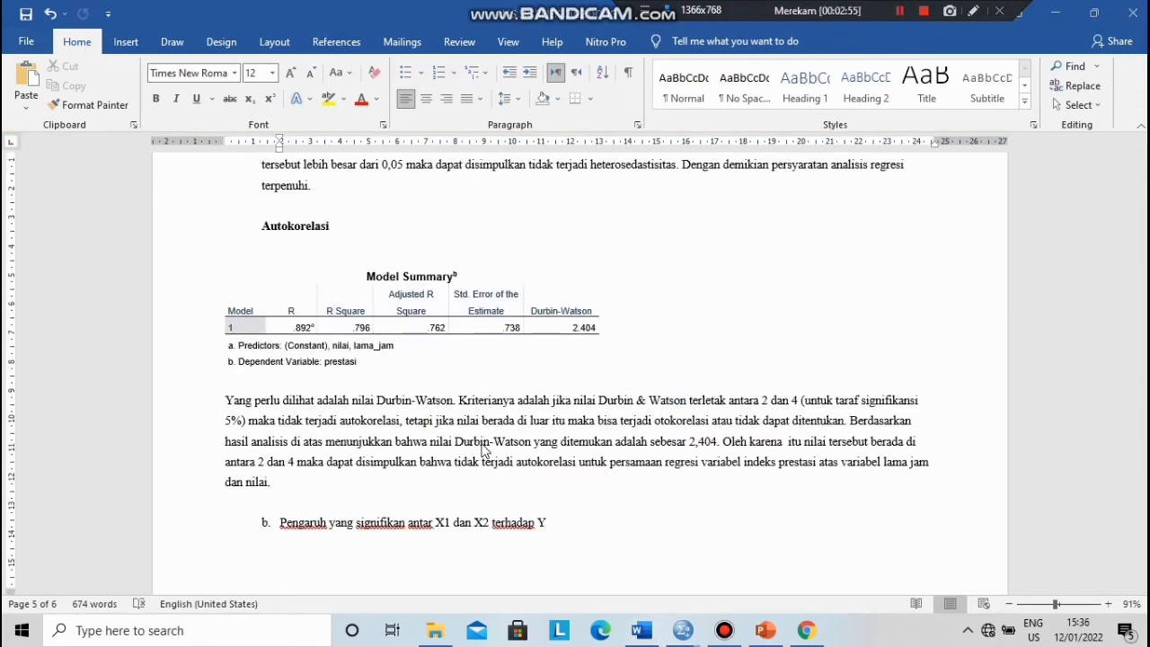
# Step: Paste the Correlations table of prestasi, lama_jam and nilai below item b on the influence of X1 and X2 on Y
pyautogui.click(380, 569)
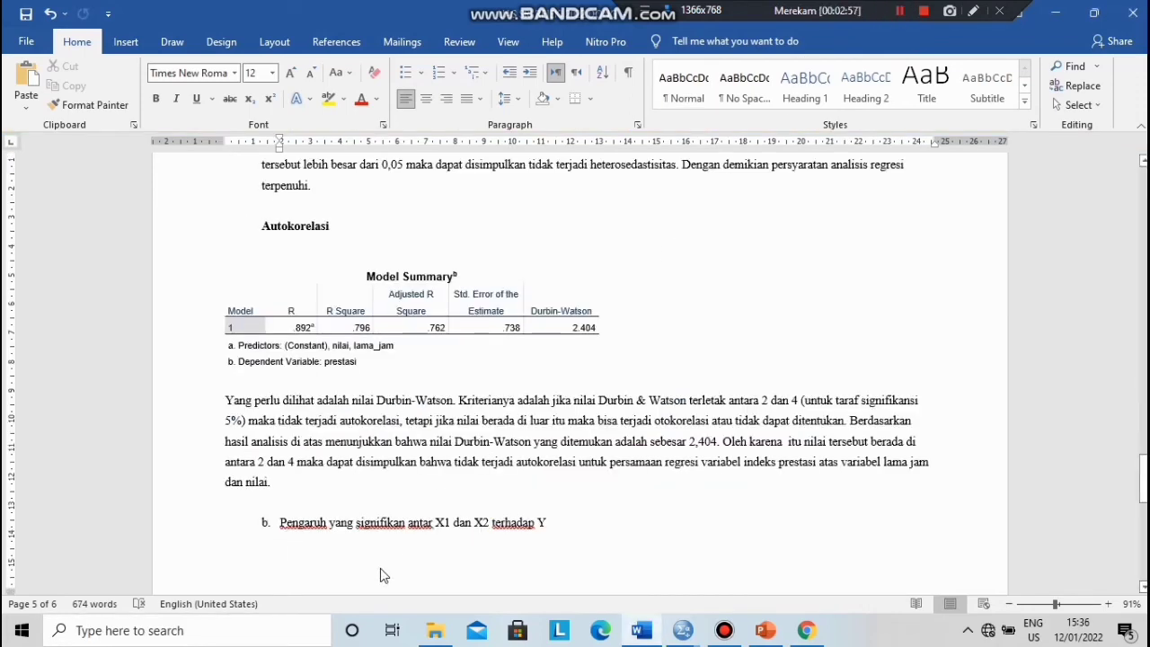
pyautogui.hotkey('ctrl', 'v')
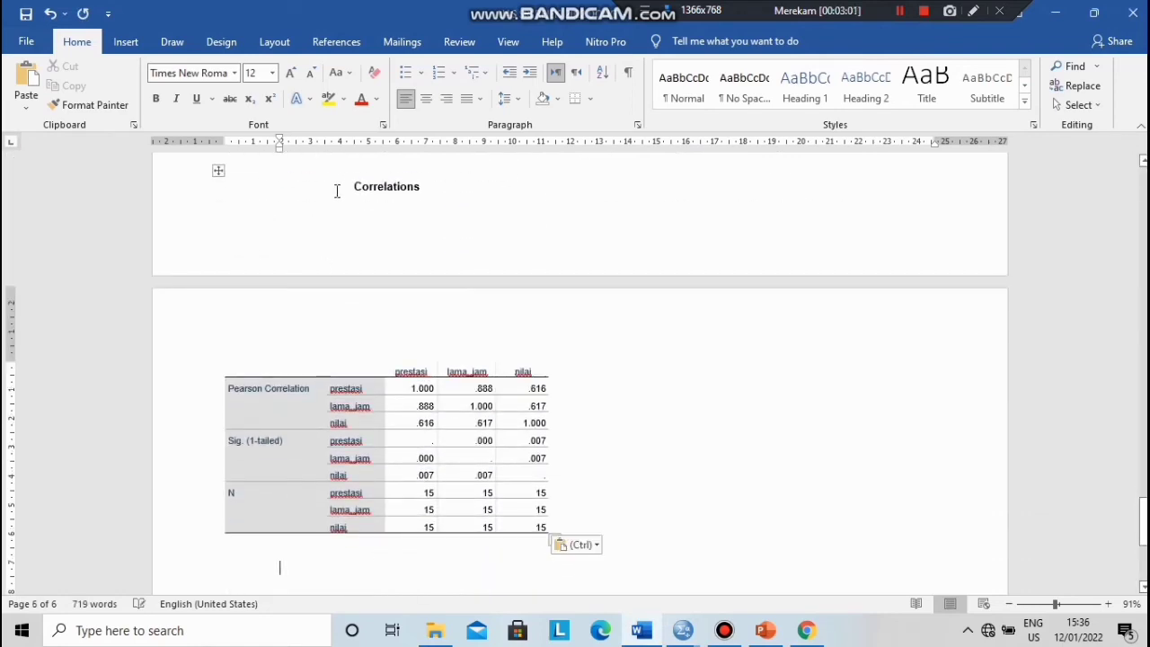
pyautogui.click(349, 187)
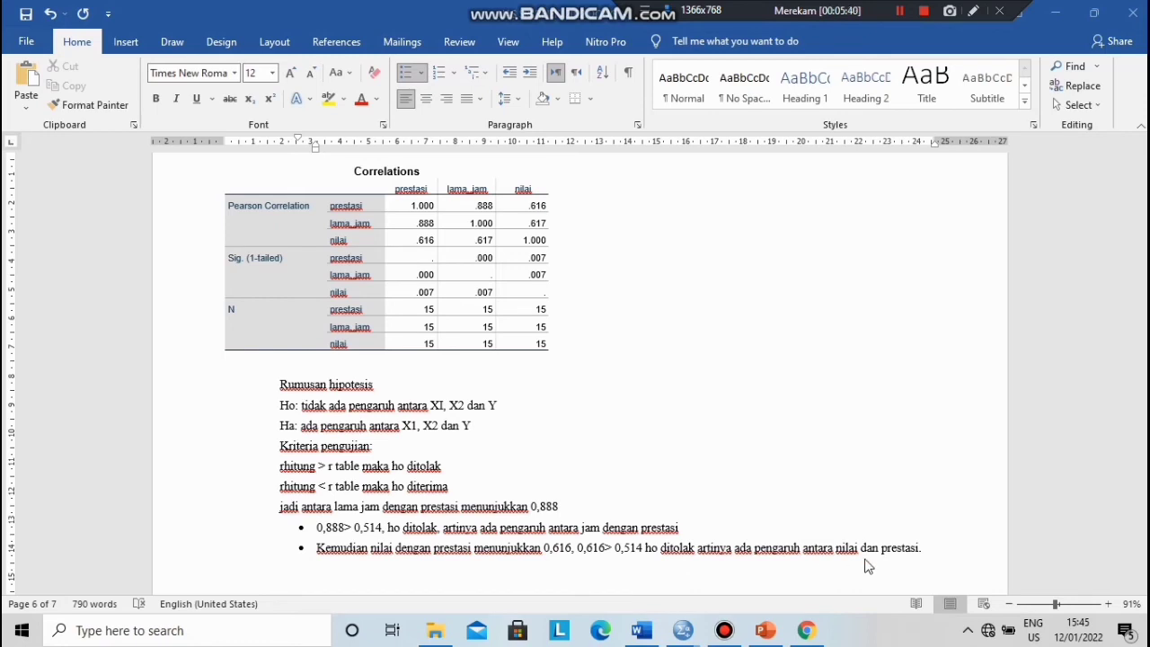
pyautogui.click(900, 11)
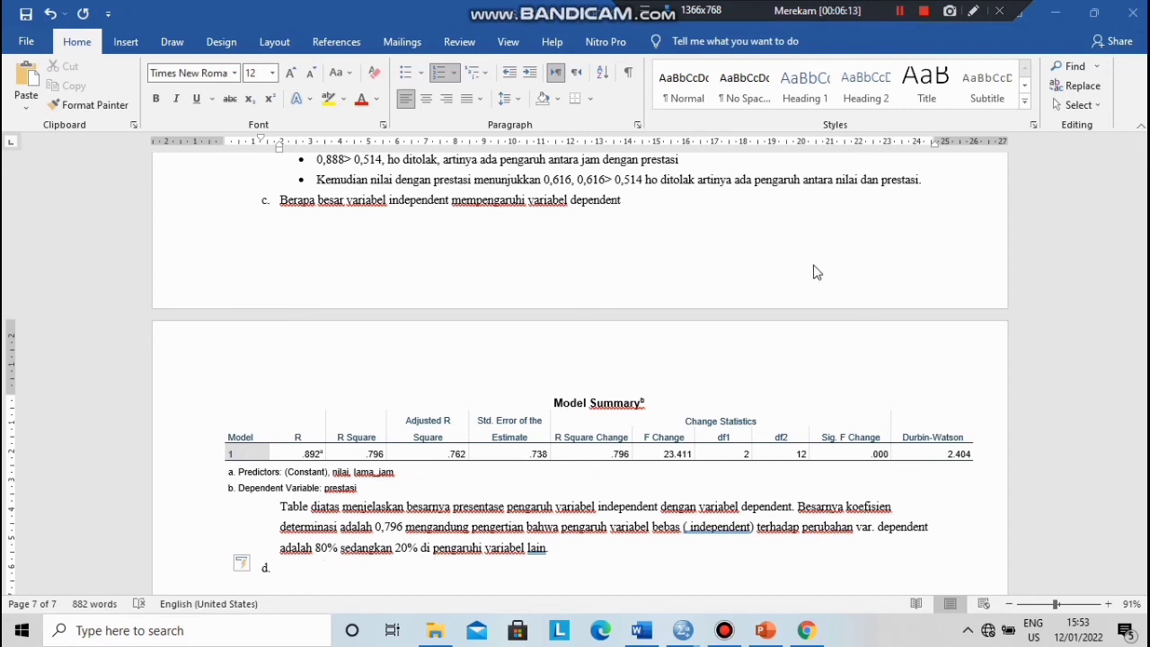
pyautogui.click(915, 14)
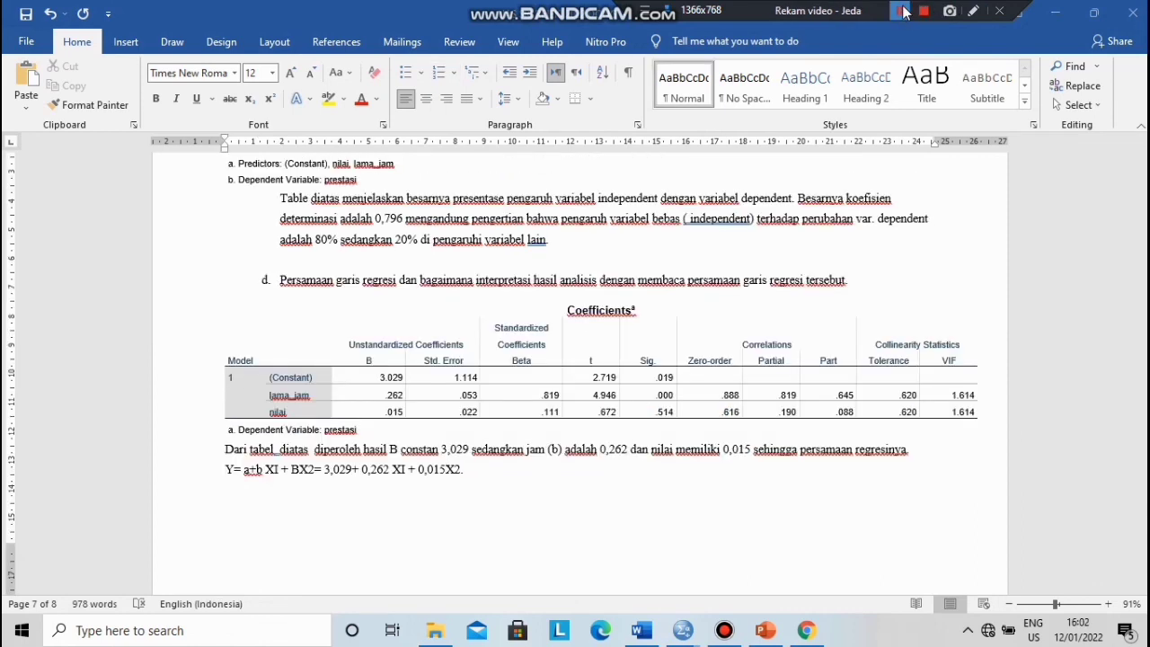